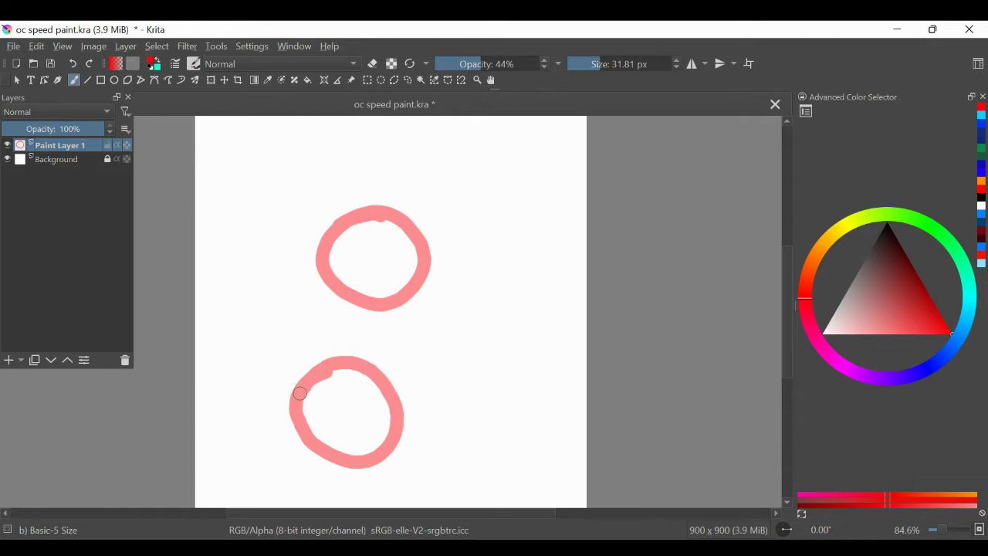
Paint a small red guide circle for the snout beside the upper head circle.
mouse_move(264, 255)
left_mouse_down()
mouse_move(268, 295)
mouse_move(263, 251)
left_mouse_up()
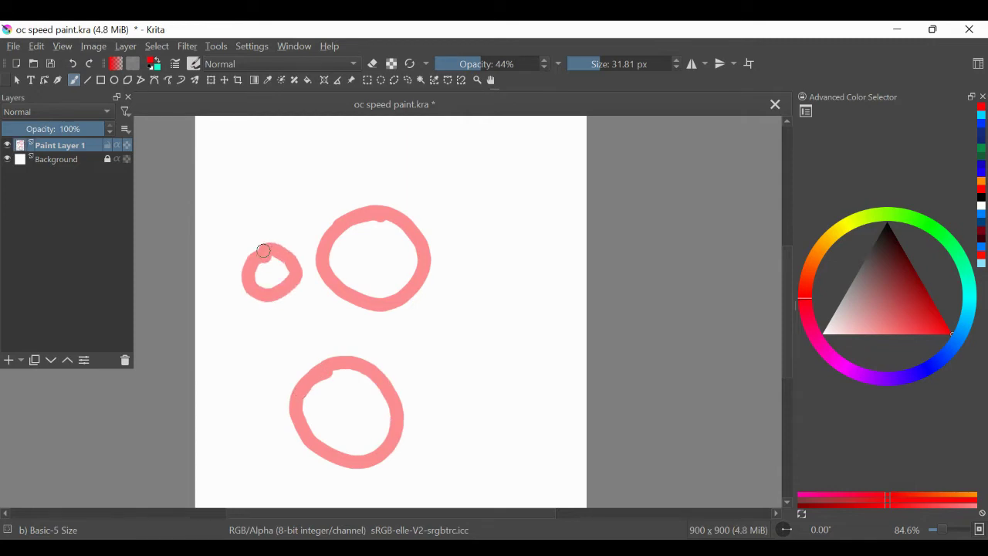
scroll(391, 312, "down", 2)
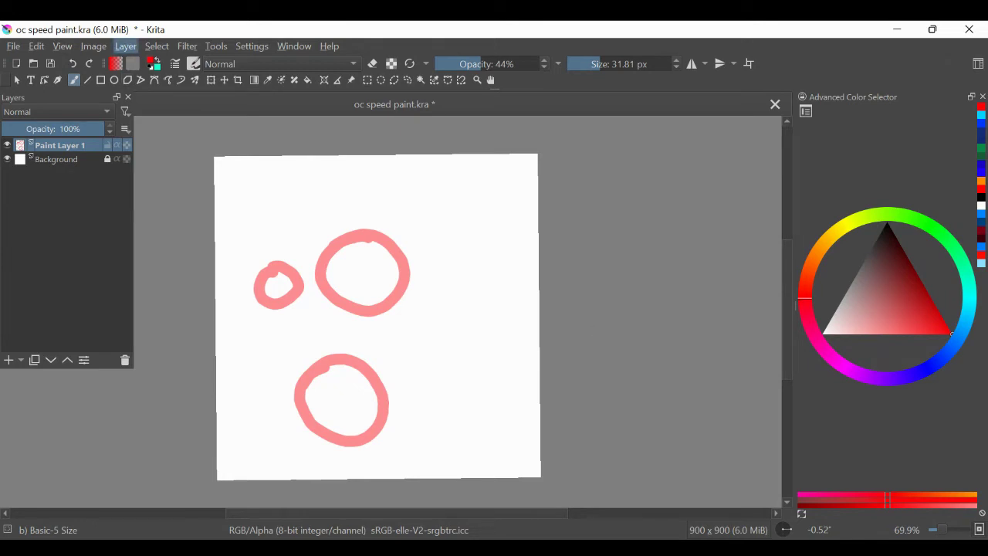
Add a new paint layer and set the brush to a dark grey-brown at 10.34 px.
key("Insert")
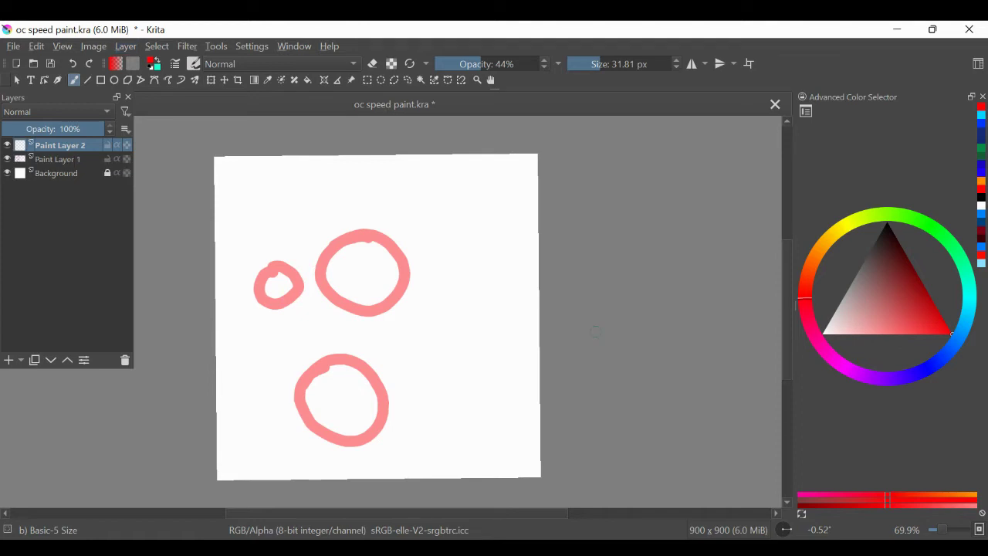
key("x")
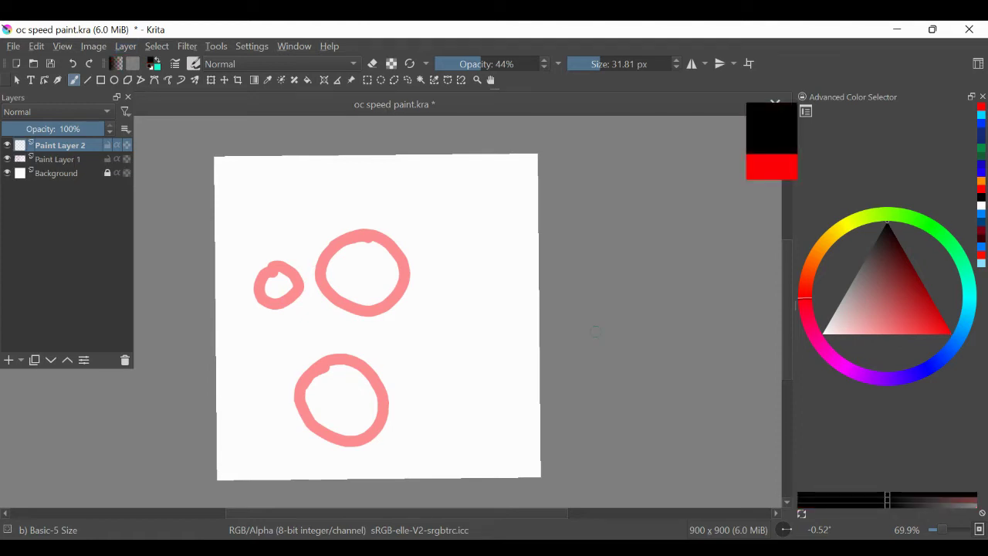
key("l")
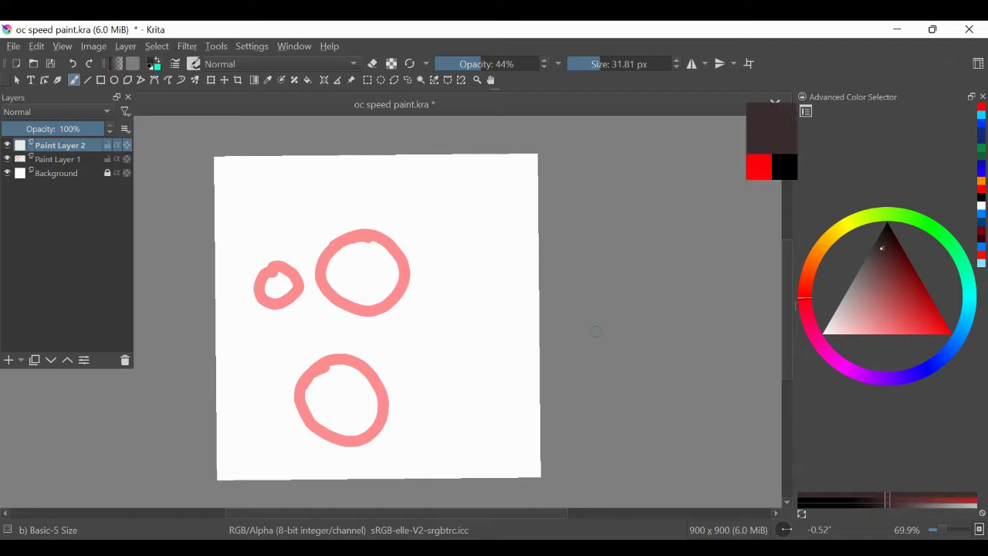
left_click(590, 67)
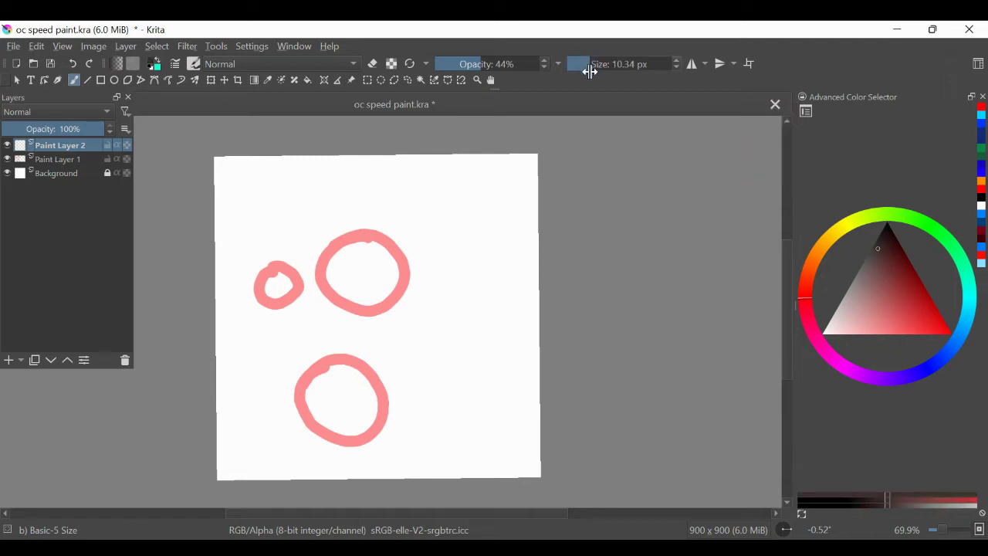
Sketch the creature's head around the guide circles, with a pointed ear, a cheek spike and the snout.
mouse_move(318, 248)
left_mouse_down()
mouse_move(388, 235)
mouse_move(422, 251)
mouse_move(468, 253)
mouse_move(452, 284)
mouse_move(418, 297)
mouse_move(411, 245)
left_mouse_up()
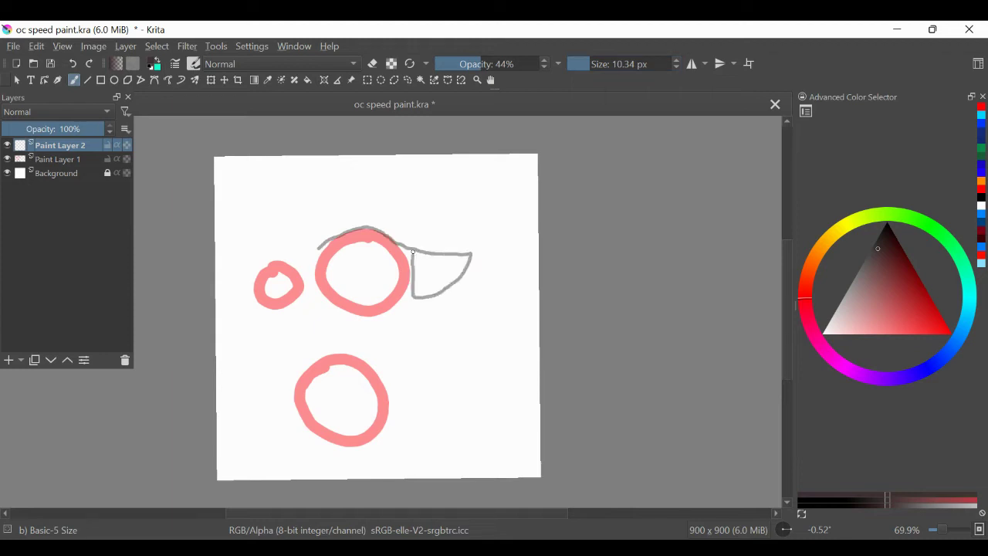
mouse_move(406, 299)
left_mouse_down()
mouse_move(451, 338)
mouse_move(392, 316)
left_mouse_up()
mouse_move(318, 246)
left_mouse_down()
mouse_move(286, 265)
mouse_move(265, 255)
mouse_move(260, 270)
mouse_move(264, 312)
mouse_move(337, 316)
mouse_move(305, 320)
mouse_move(308, 366)
mouse_move(275, 413)
mouse_move(307, 479)
left_mouse_up()
left_click_drag(424, 334, 481, 457)
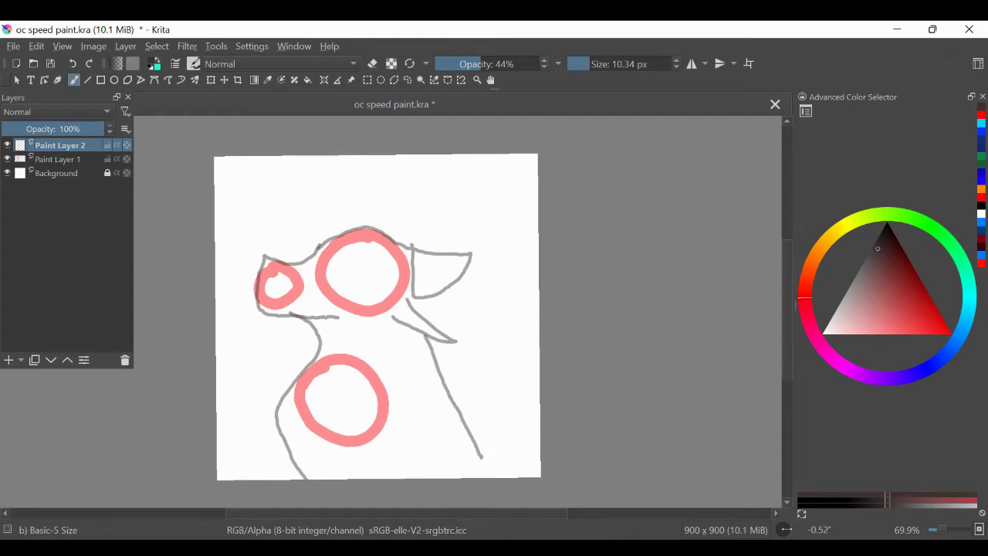
key("ctrl+z")
key("ctrl+z")
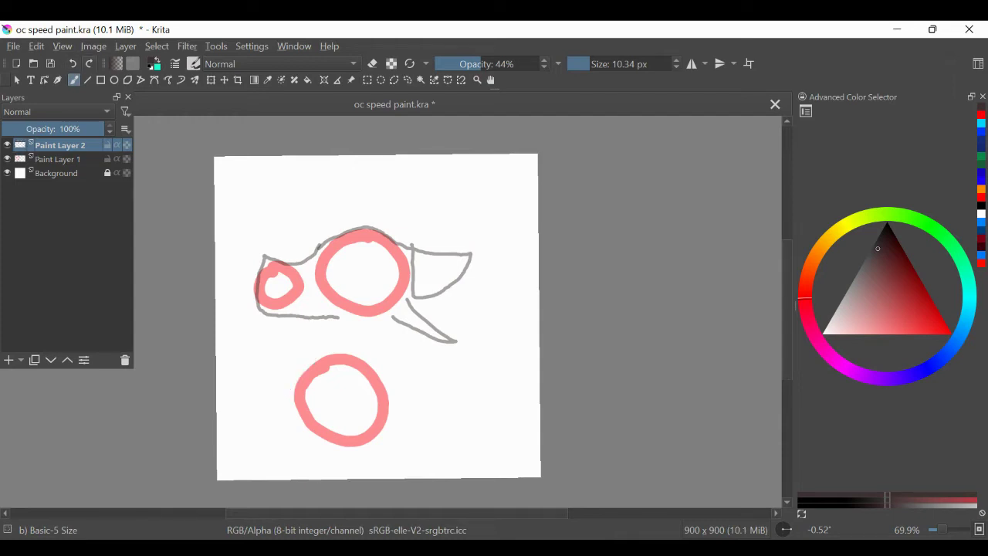
mouse_move(330, 317)
left_mouse_down()
mouse_move(298, 352)
mouse_move(283, 405)
mouse_move(319, 473)
left_mouse_up()
key("ctrl+z")
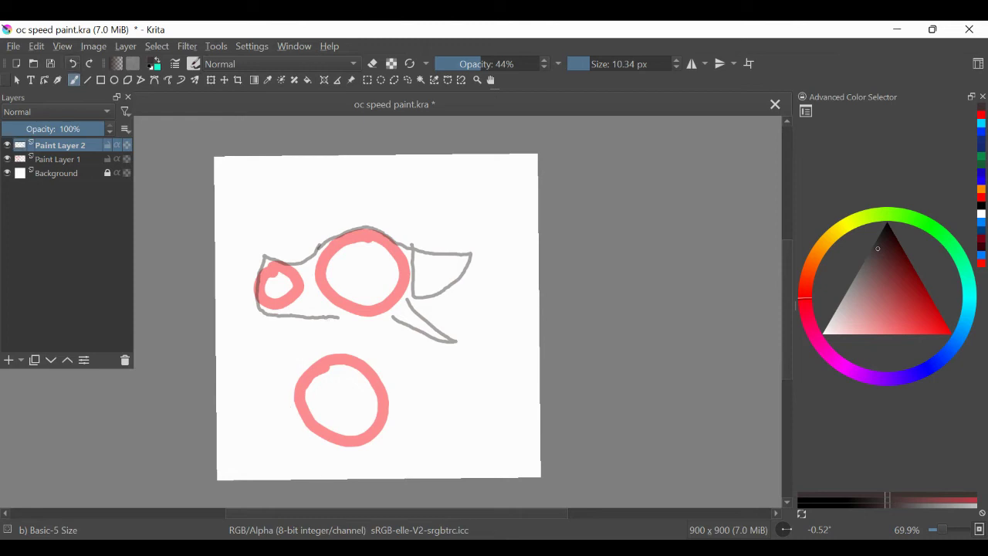
Sketch the curved front and back lines of the neck from the head down to the canvas edge.
mouse_move(322, 316)
left_mouse_down()
mouse_move(342, 373)
mouse_move(296, 422)
mouse_move(299, 478)
left_mouse_up()
mouse_move(409, 299)
left_mouse_down()
mouse_move(446, 354)
mouse_move(414, 406)
mouse_move(469, 477)
left_mouse_up()
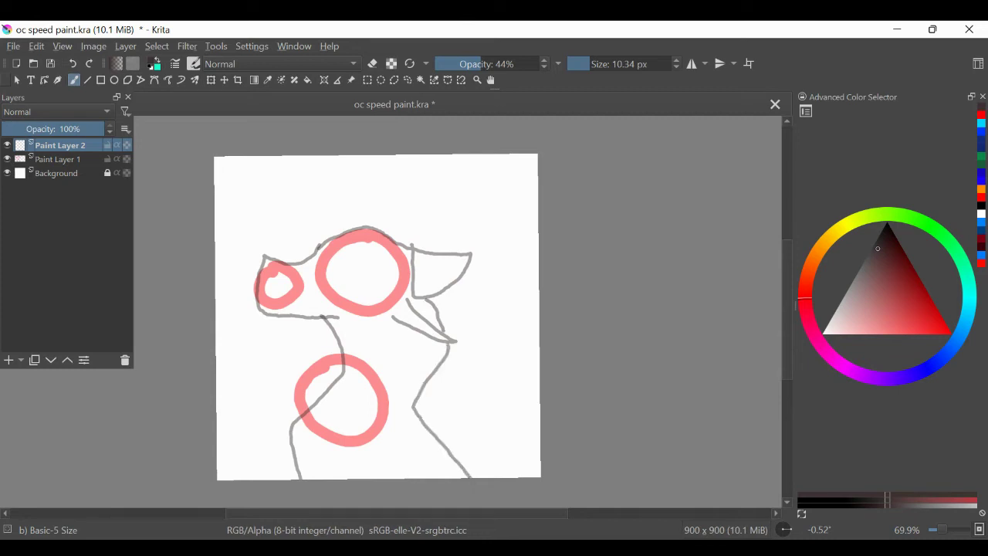
Set the brush to black at 100% opacity and add a new paint layer for the line art.
left_click(888, 224)
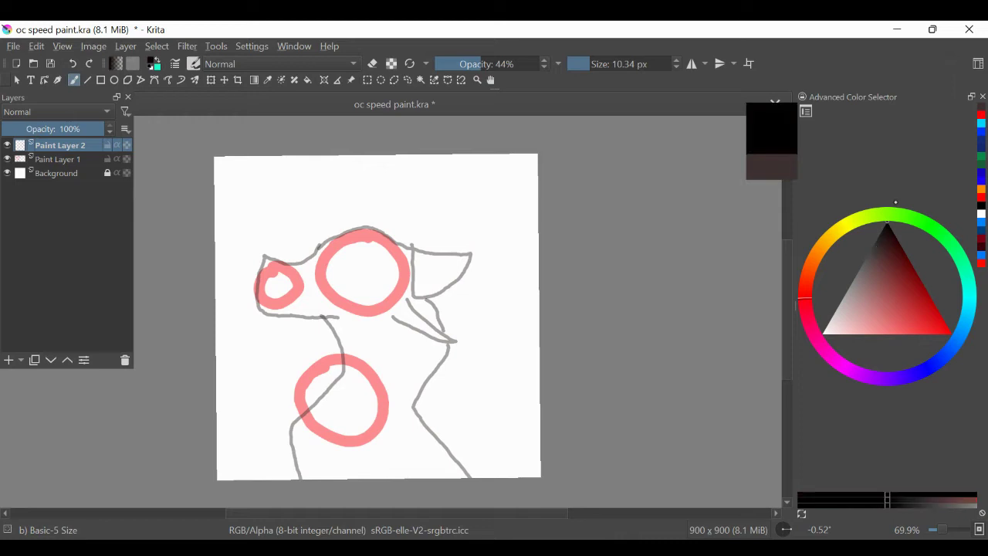
left_click_drag(480, 69, 558, 73)
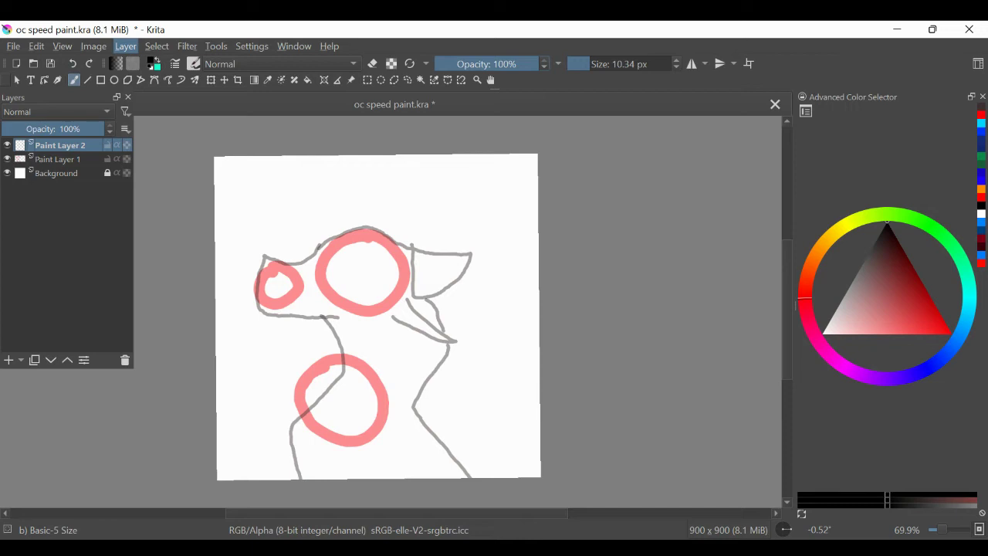
key("Insert")
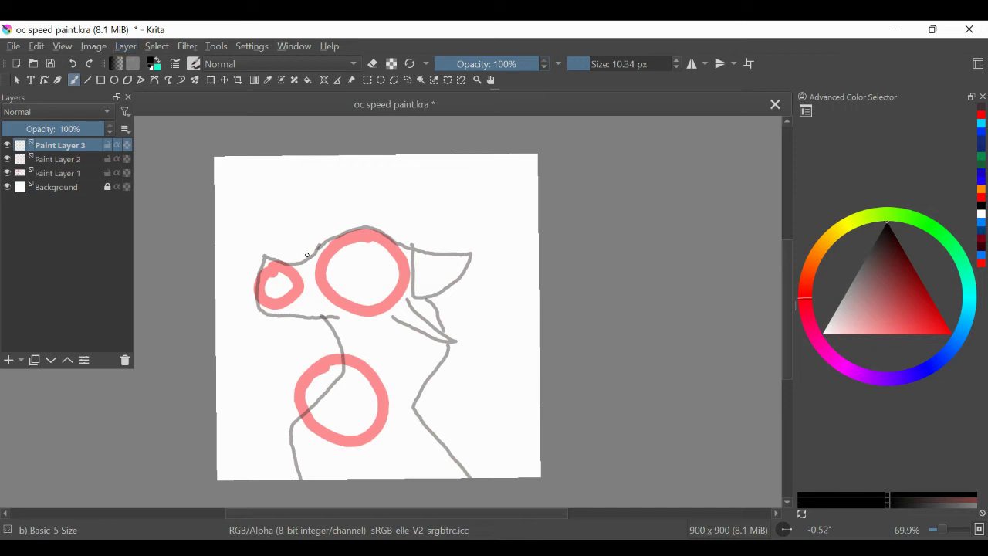
Ink a boxy eye with a pupil inside the head circle and a short nostril line on the snout.
scroll(309, 252, "up", 2)
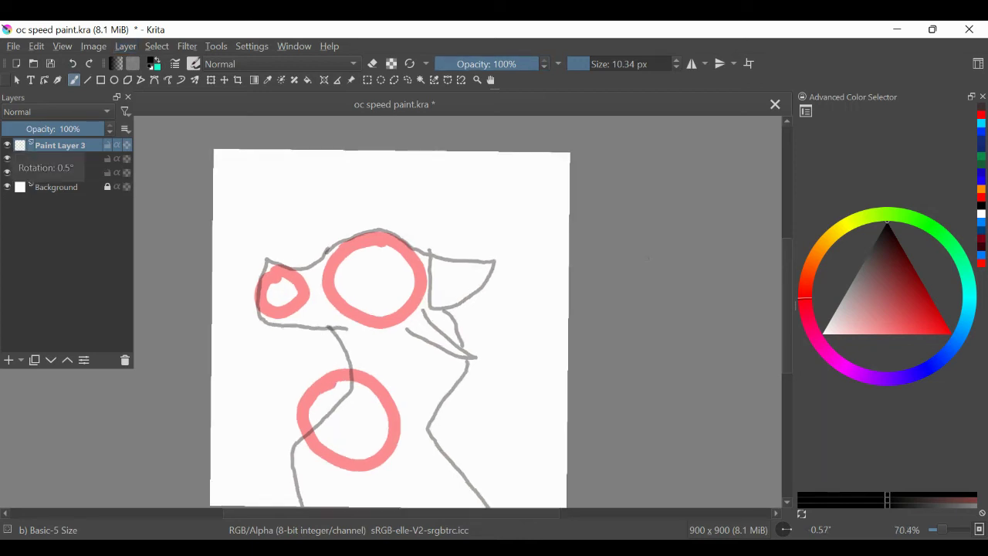
mouse_move(345, 304)
left_mouse_down()
mouse_move(357, 295)
mouse_move(405, 297)
mouse_move(409, 320)
left_mouse_up()
mouse_move(347, 300)
left_mouse_down()
mouse_move(354, 321)
mouse_move(407, 330)
mouse_move(409, 321)
left_mouse_up()
mouse_move(361, 296)
left_mouse_down()
mouse_move(362, 311)
mouse_move(419, 303)
left_mouse_up()
left_click_drag(263, 353, 296, 347)
Ink the outline of the snout, forehead, pointed ear and cheek spike over the grey sketch.
mouse_move(287, 309)
left_mouse_down()
mouse_move(245, 295)
mouse_move(225, 372)
mouse_move(241, 386)
mouse_move(344, 393)
mouse_move(346, 463)
left_mouse_up()
mouse_move(292, 308)
left_mouse_down()
mouse_move(354, 266)
mouse_move(419, 270)
mouse_move(457, 310)
mouse_move(456, 371)
left_mouse_up()
mouse_move(453, 294)
left_mouse_down()
mouse_move(559, 300)
mouse_move(506, 355)
mouse_move(480, 371)
mouse_move(454, 364)
mouse_move(452, 375)
mouse_move(523, 427)
mouse_move(436, 403)
left_mouse_up()
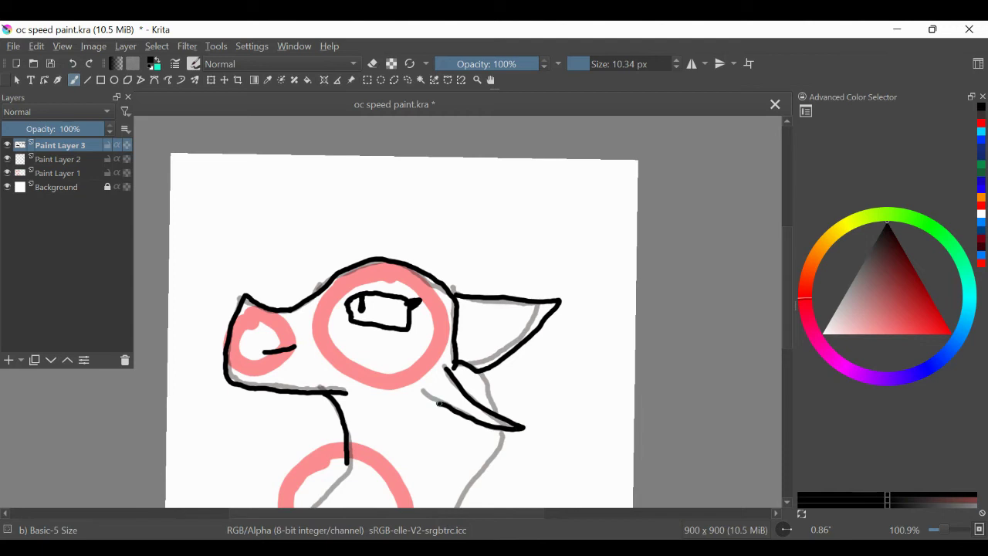
Ink the front and back contours of the neck and join the jaw line to the cheek spike.
mouse_move(482, 373)
left_mouse_down()
mouse_move(502, 434)
mouse_move(466, 503)
left_mouse_up()
scroll(604, 295, "down", 2)
mouse_move(345, 390)
left_mouse_down()
mouse_move(291, 464)
mouse_move(307, 507)
left_mouse_up()
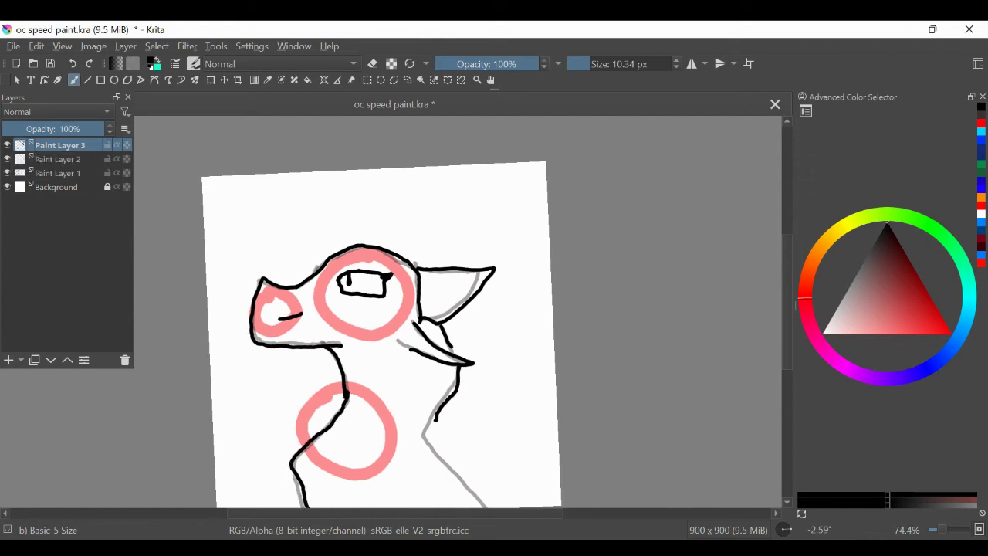
mouse_move(437, 408)
left_mouse_down()
mouse_move(421, 440)
mouse_move(489, 507)
left_mouse_up()
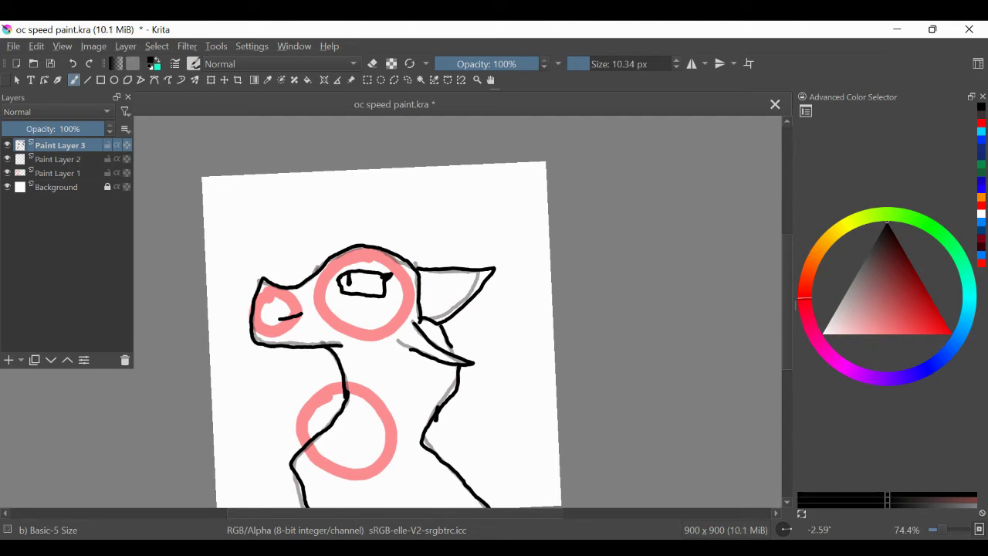
scroll(381, 334, "down", 2)
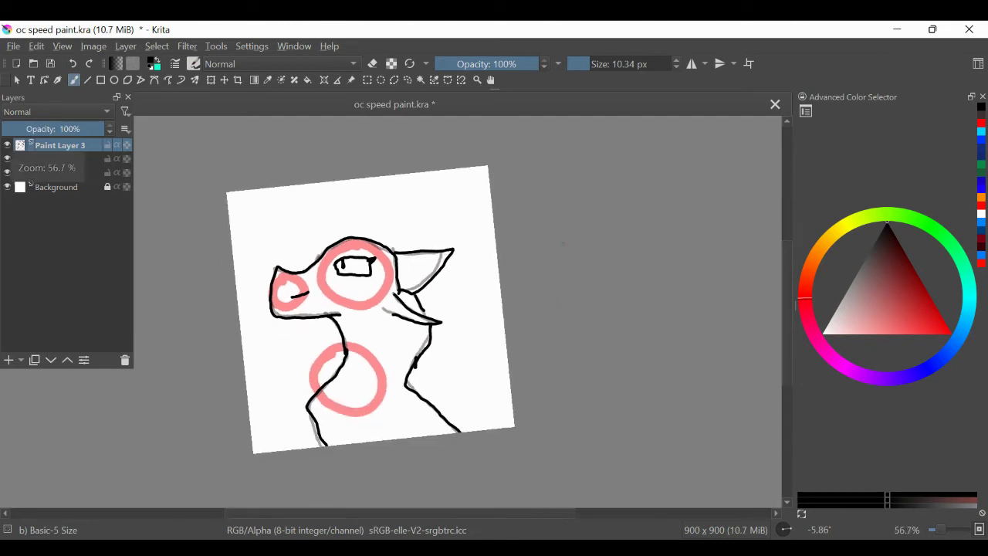
mouse_move(333, 315)
left_mouse_down()
mouse_move(386, 309)
mouse_move(403, 289)
left_mouse_up()
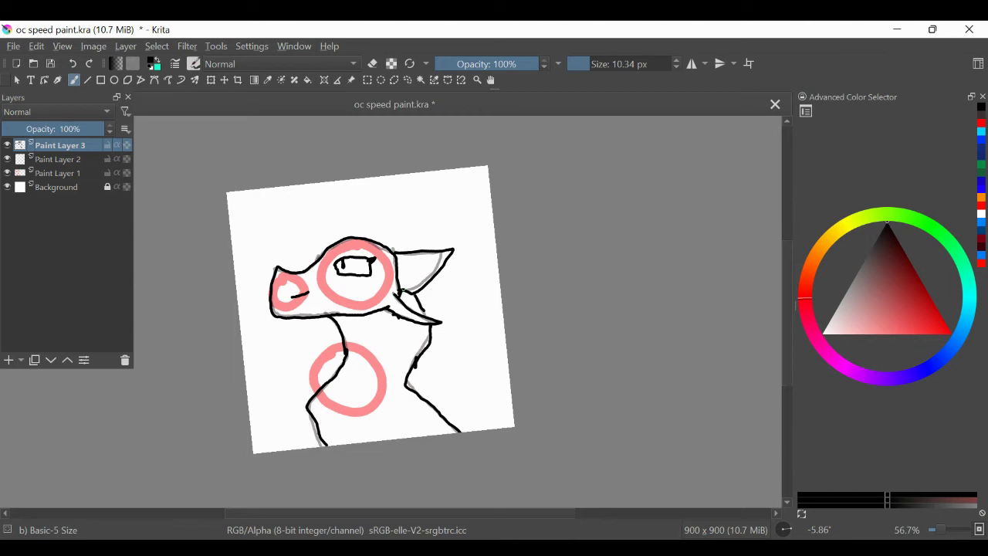
Ink a stripe line across the face above the eye, a crest over the head and a mane line behind the neck.
scroll(370, 308, "up", 3)
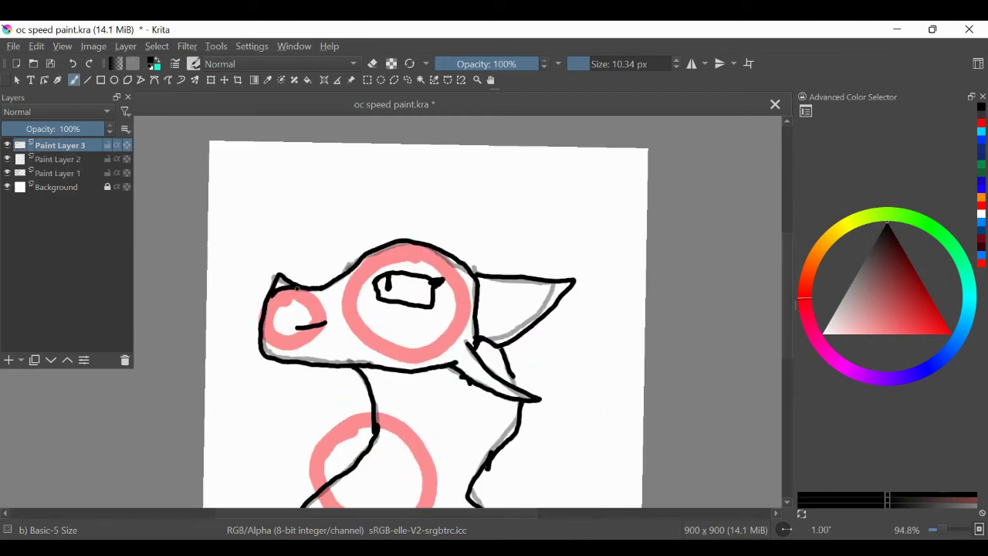
mouse_move(260, 319)
left_mouse_down()
mouse_move(330, 305)
mouse_move(414, 261)
mouse_move(485, 307)
left_mouse_up()
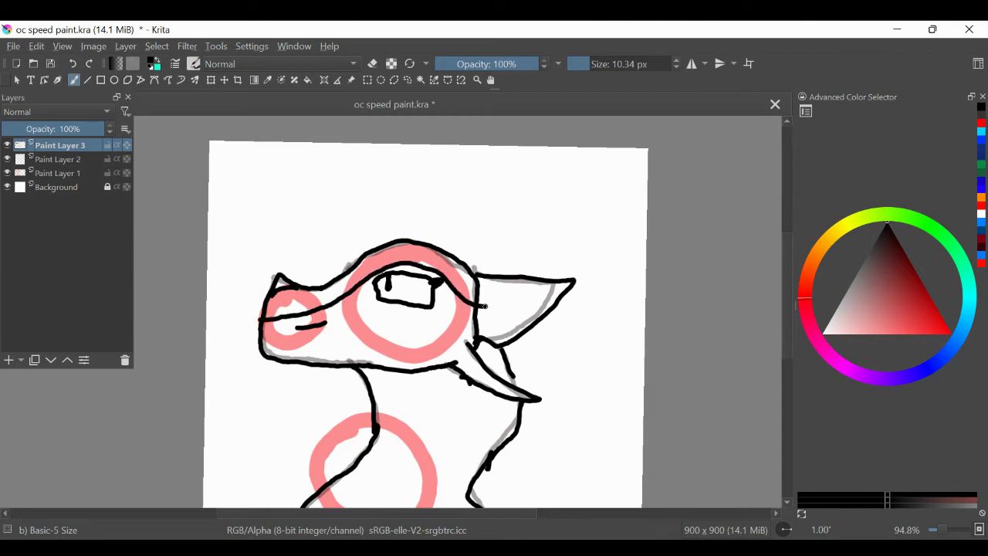
mouse_move(314, 285)
left_mouse_down()
mouse_move(374, 232)
mouse_move(432, 223)
mouse_move(472, 243)
mouse_move(491, 279)
left_mouse_up()
mouse_move(514, 339)
left_mouse_down()
mouse_move(533, 366)
mouse_move(549, 438)
mouse_move(511, 486)
mouse_move(511, 503)
left_mouse_up()
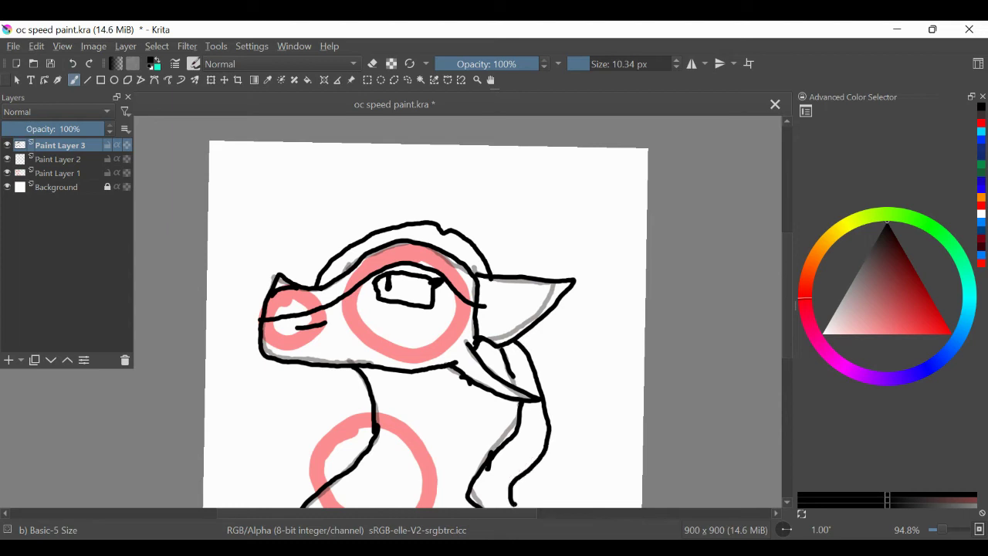
Ink the throat band with its curved scale lines and extend the mane line down to the canvas edge.
mouse_move(420, 374)
left_mouse_down()
mouse_move(418, 432)
mouse_move(382, 505)
left_mouse_up()
left_click_drag(375, 383, 421, 384)
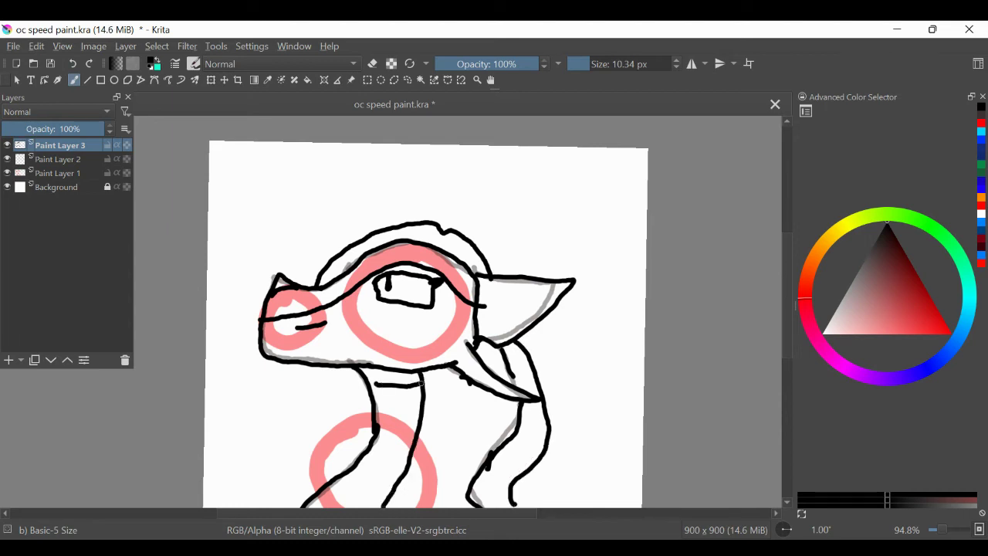
mouse_move(419, 418)
left_mouse_down()
mouse_move(385, 415)
mouse_move(369, 449)
mouse_move(394, 470)
mouse_move(343, 481)
mouse_move(370, 498)
left_mouse_up()
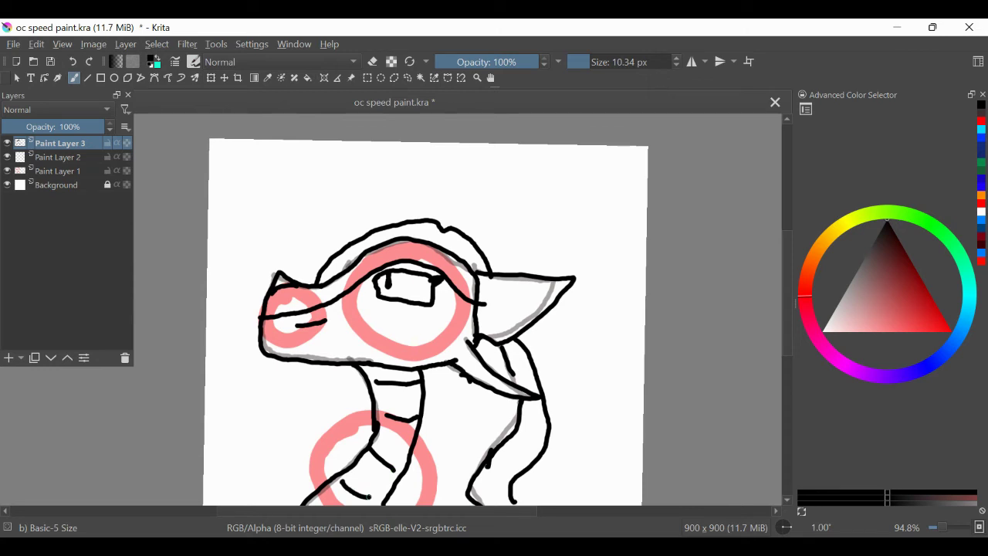
scroll(369, 496, "down", 2)
left_click_drag(375, 418, 369, 472)
mouse_move(324, 426)
left_mouse_down()
mouse_move(360, 434)
mouse_move(344, 466)
mouse_move(359, 455)
left_mouse_up()
left_click_drag(469, 413, 517, 474)
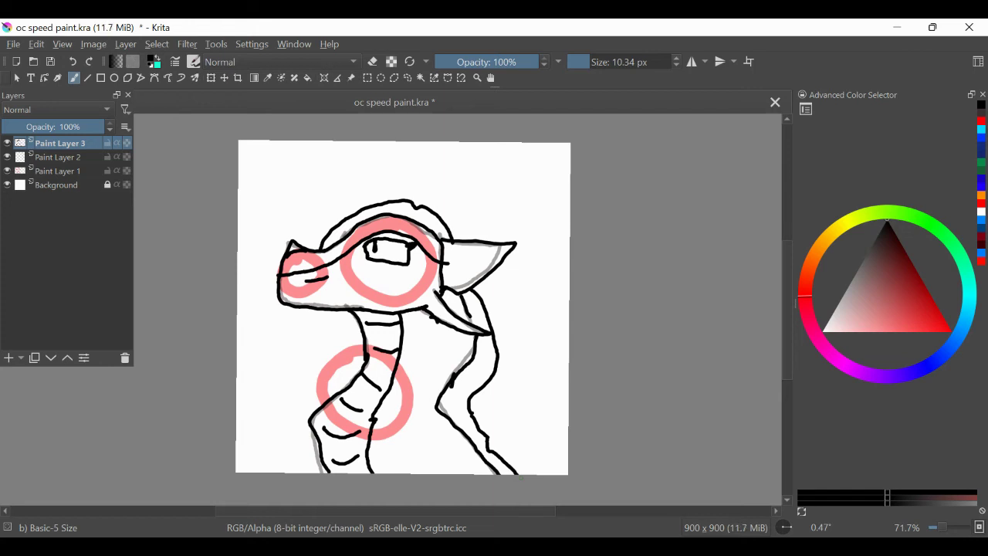
Fill the lower face and the neck with bright orange.
left_click(951, 331)
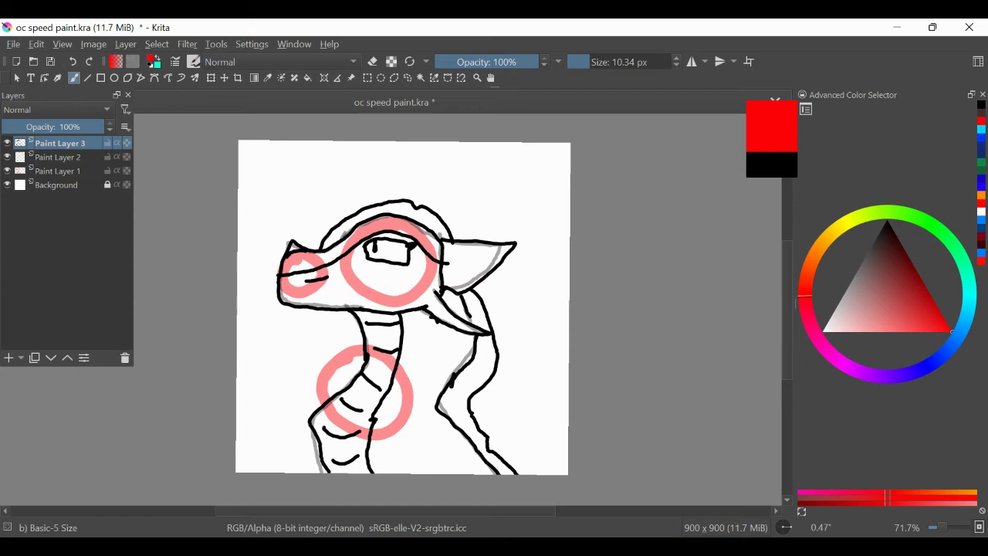
left_click(307, 78)
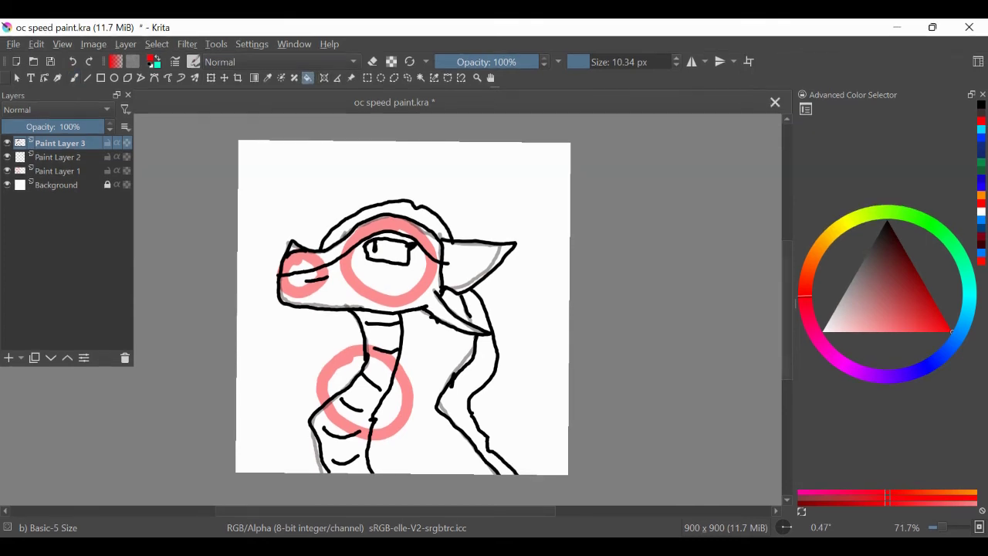
left_click_drag(805, 295, 810, 262)
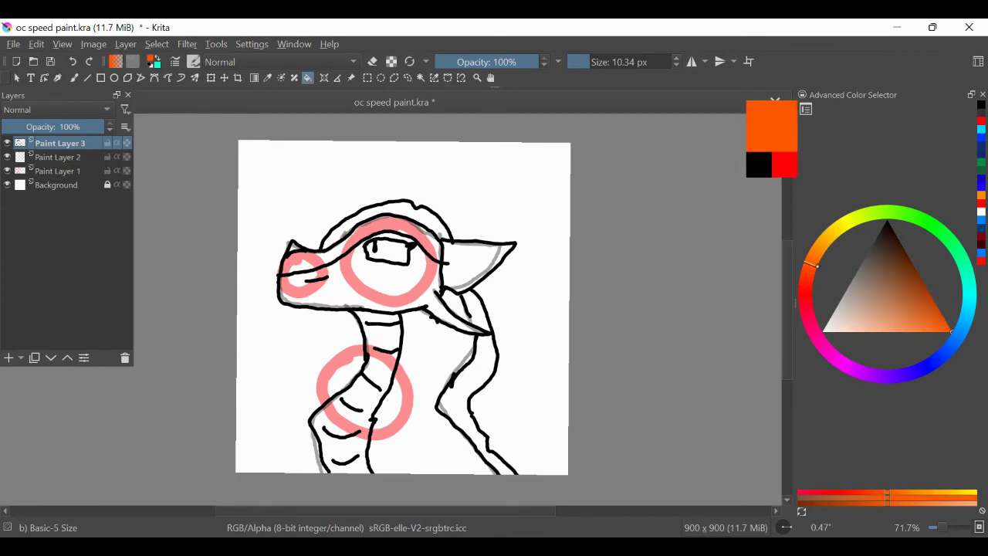
left_click(378, 300)
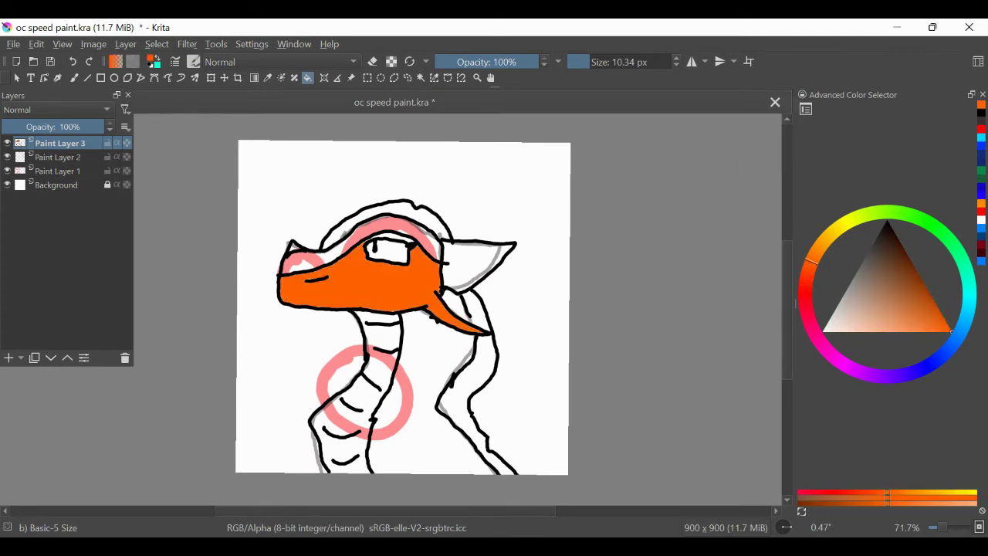
left_click(430, 367)
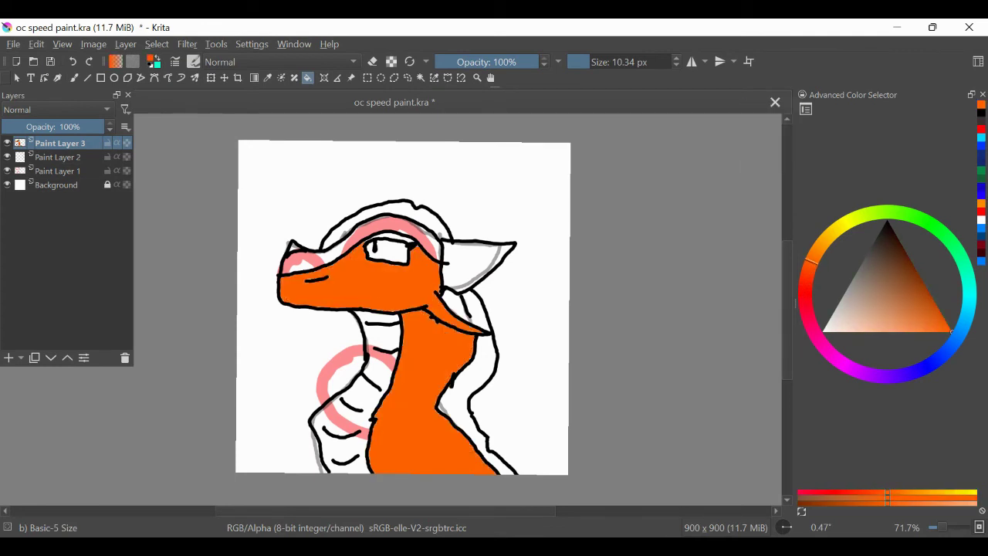
Fill the throat band and the stripe along the top of the face with light orange.
mouse_move(896, 320)
left_mouse_down()
mouse_move(908, 324)
mouse_move(896, 325)
left_mouse_up()
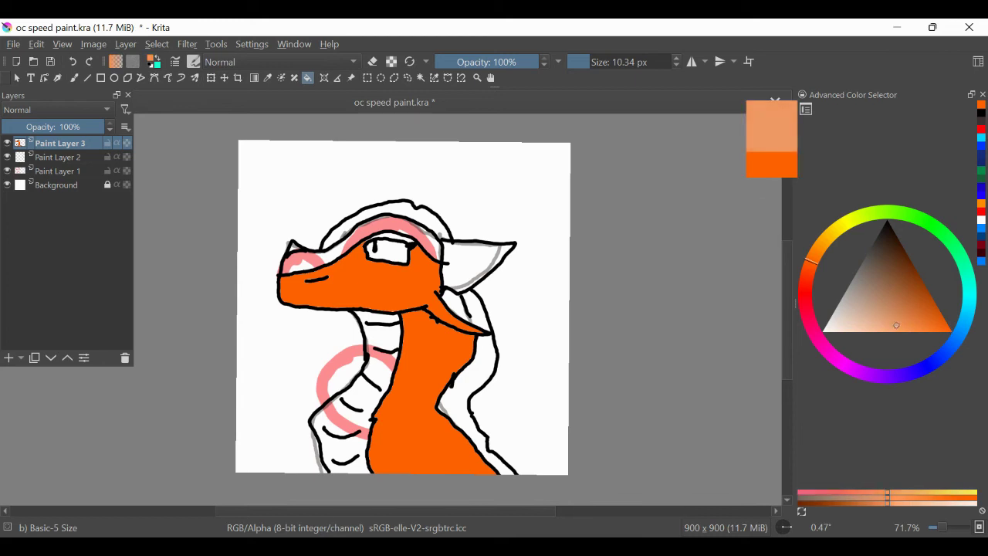
left_click(366, 399)
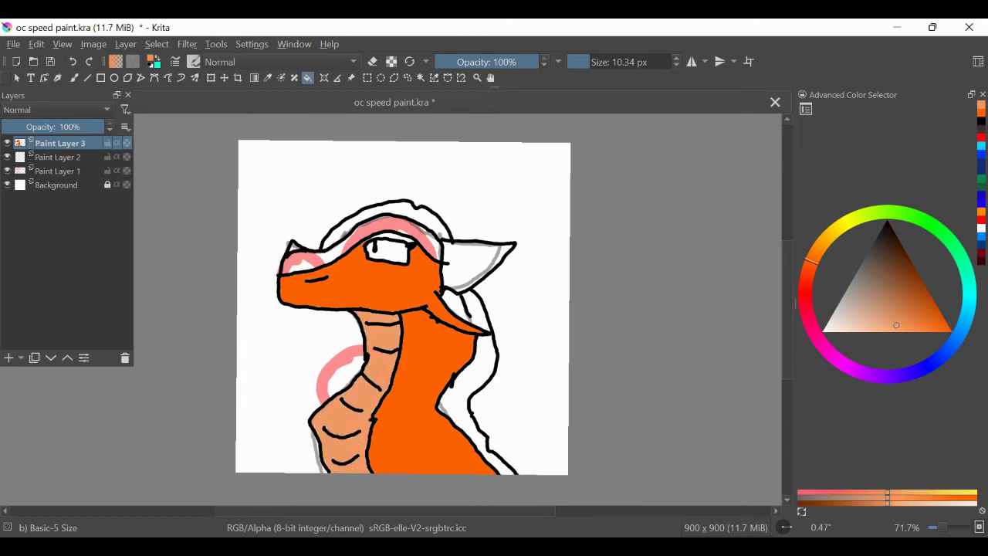
left_click(338, 254)
Fill the crest on top of the head with pale yellow.
left_click_drag(890, 322, 879, 320)
left_click_drag(809, 259, 841, 225)
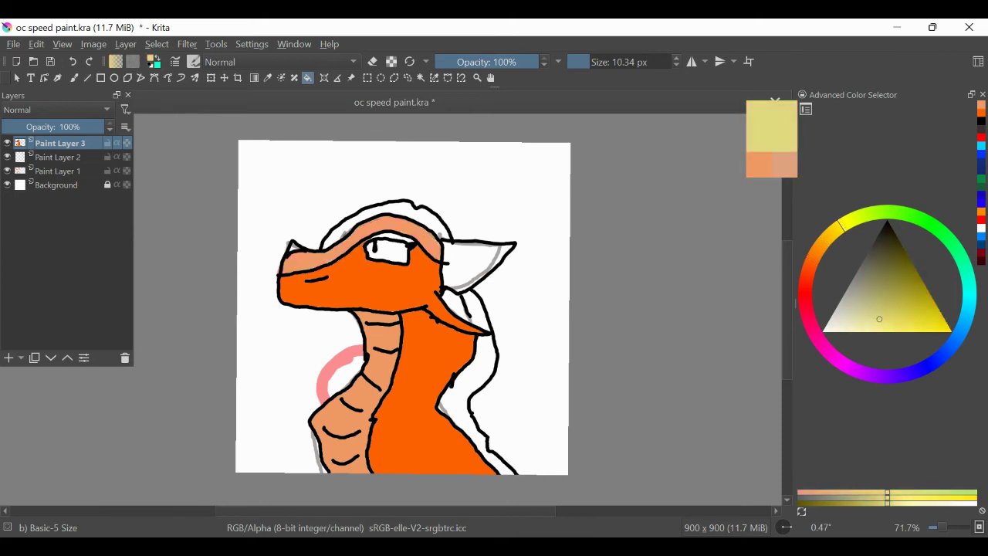
left_click(370, 224)
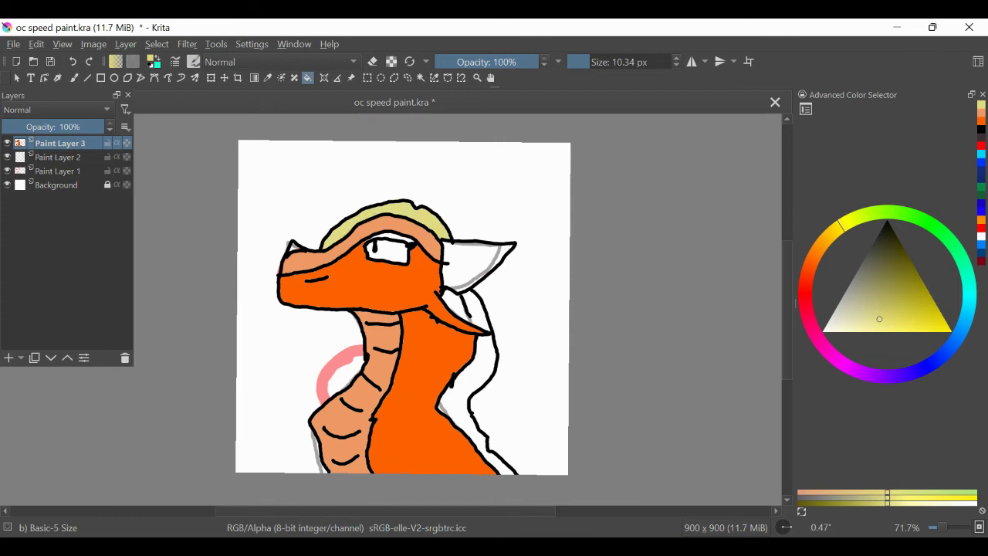
Fill the mane along the back of the neck with pale yellow and the frill behind the jaw with bright red-orange.
left_click(482, 372)
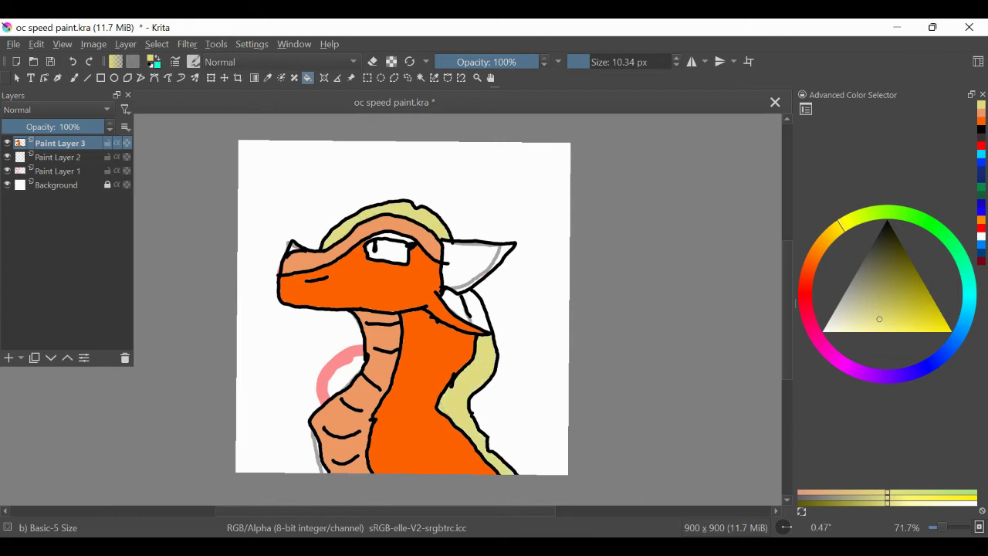
left_click(815, 268)
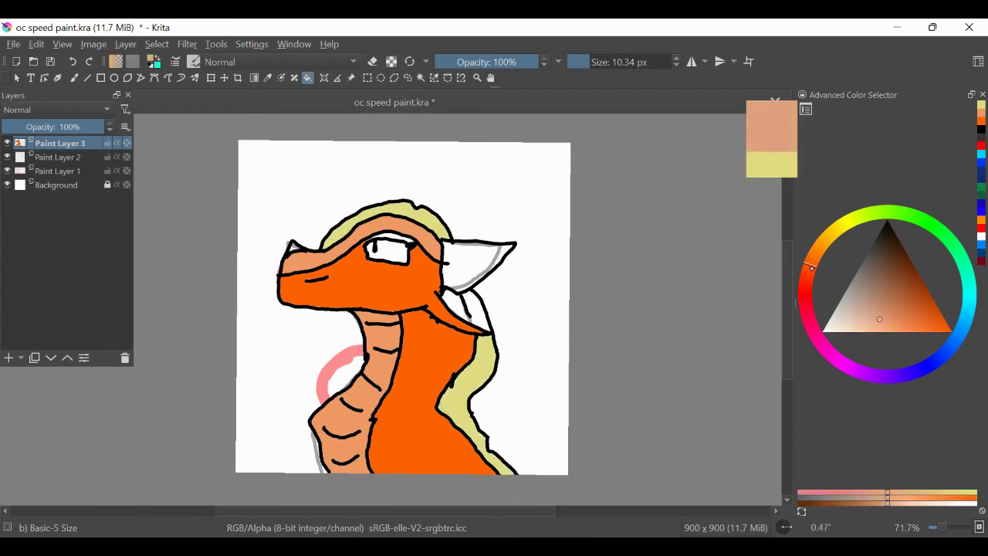
left_click_drag(921, 323, 951, 331)
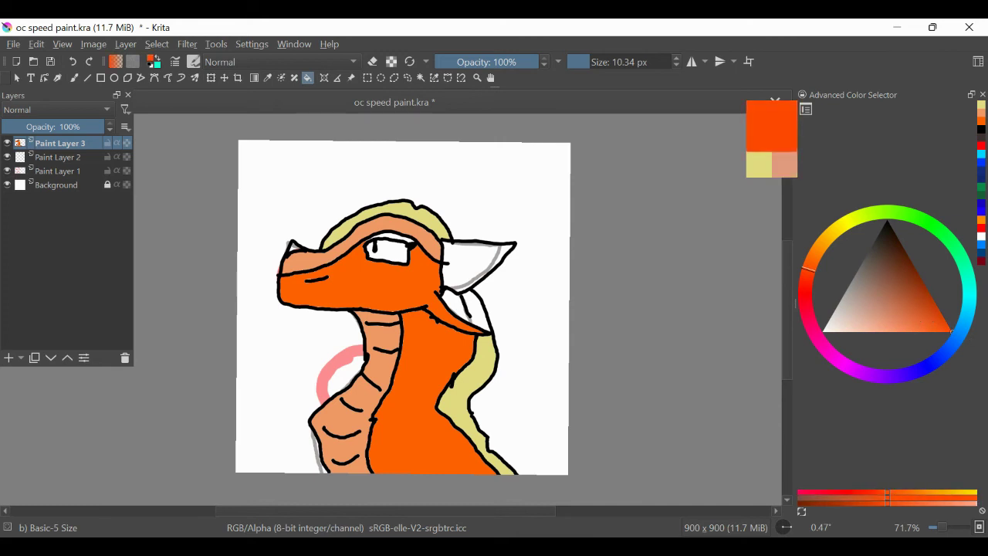
left_click(463, 308)
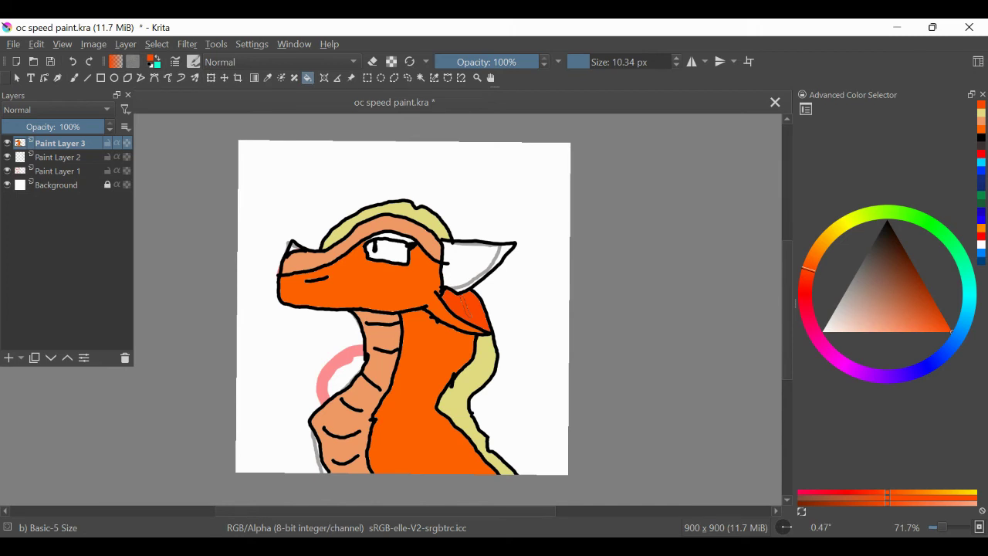
left_click(392, 233)
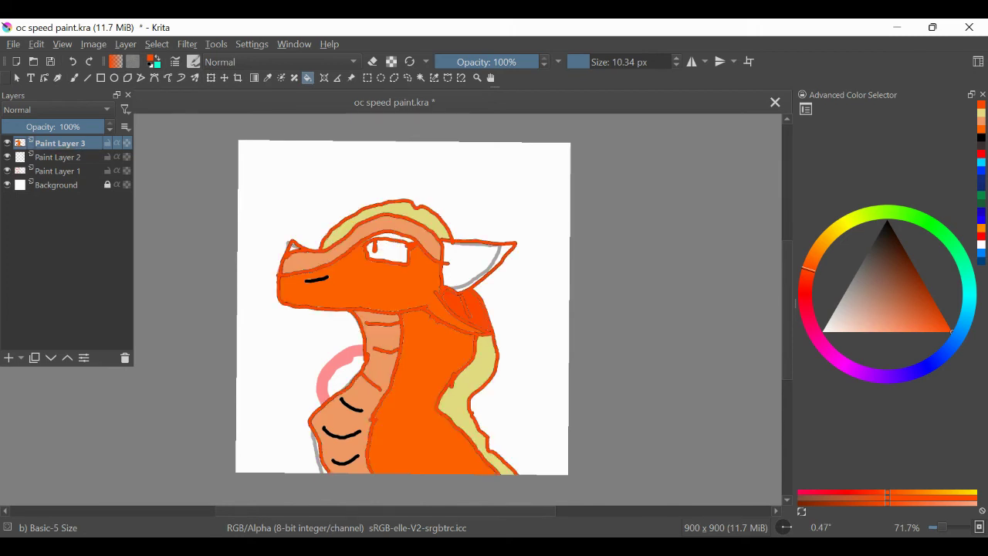
key("ctrl+z")
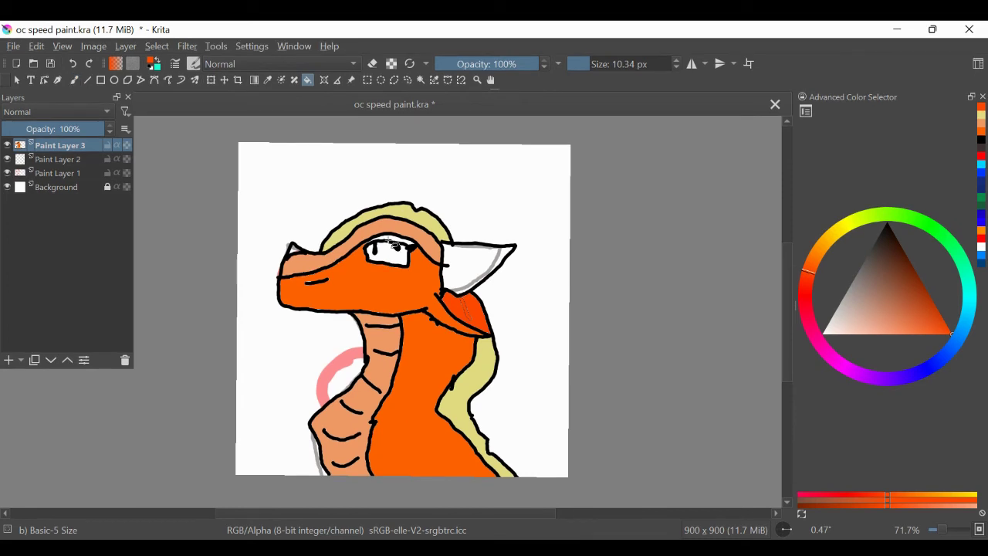
mouse_move(888, 321)
left_mouse_down()
mouse_move(869, 331)
mouse_move(908, 359)
left_mouse_up()
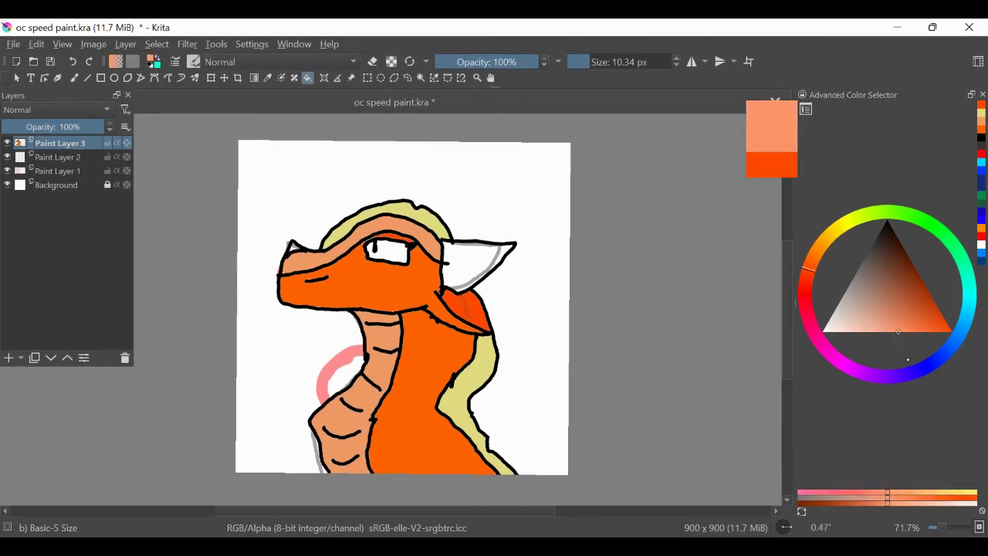
left_click_drag(808, 273, 817, 316)
left_click_drag(898, 332, 951, 330)
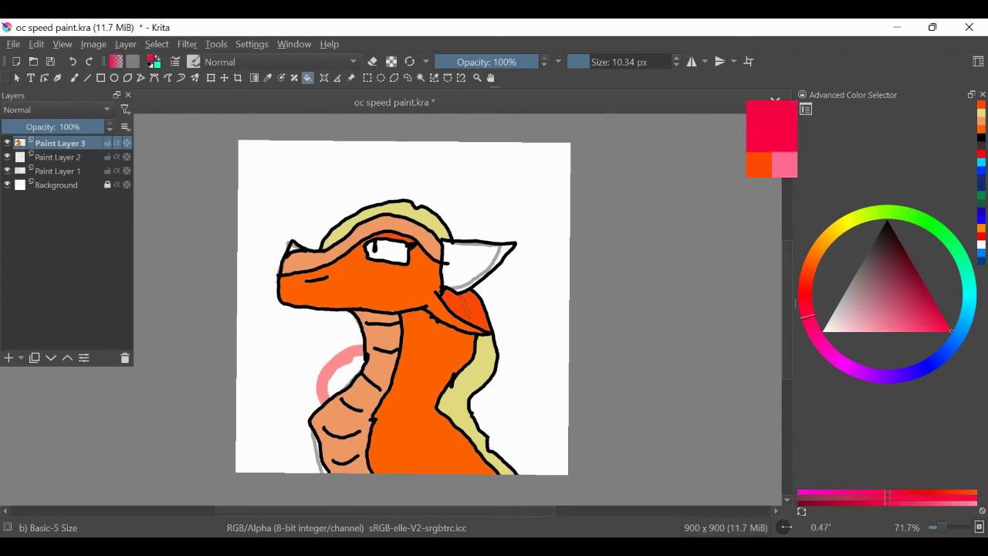
left_click(392, 252)
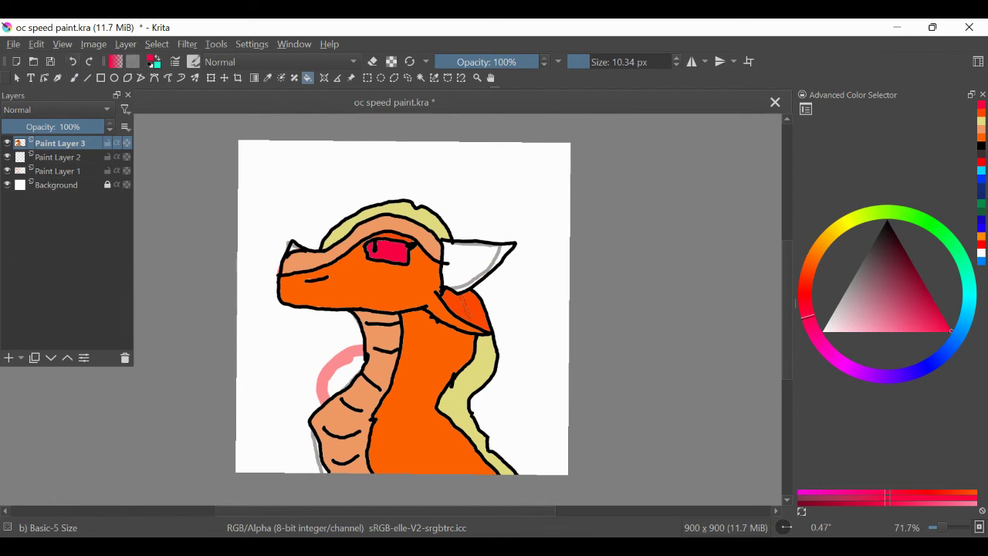
key("ctrl+z")
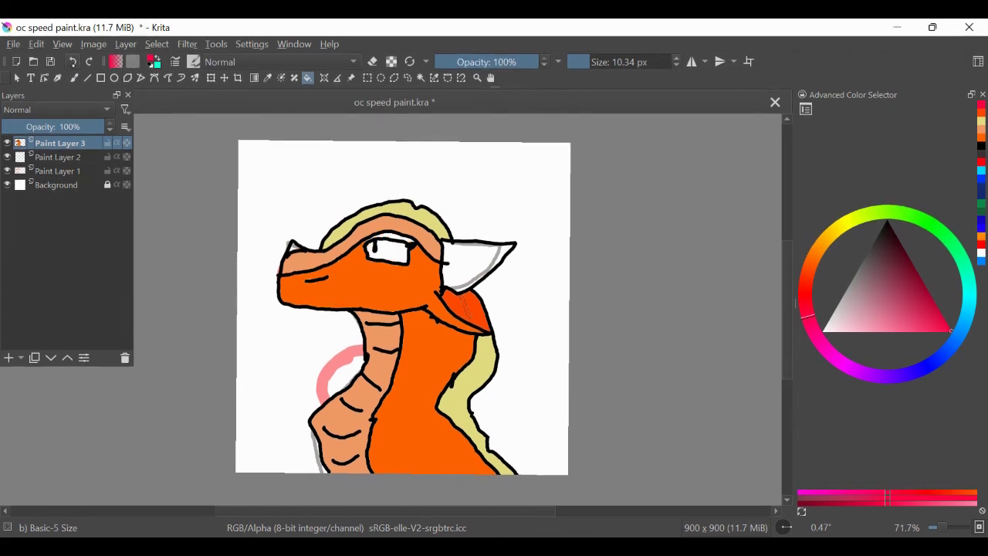
Fill the eye with a light yellowish orange.
left_click_drag(812, 259, 809, 251)
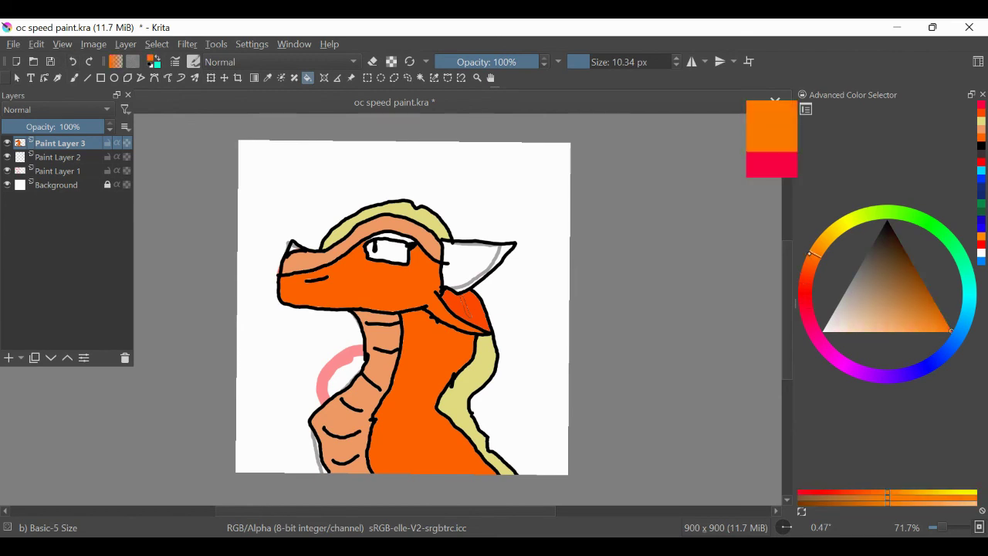
left_click(897, 323)
left_click_drag(898, 323, 892, 328)
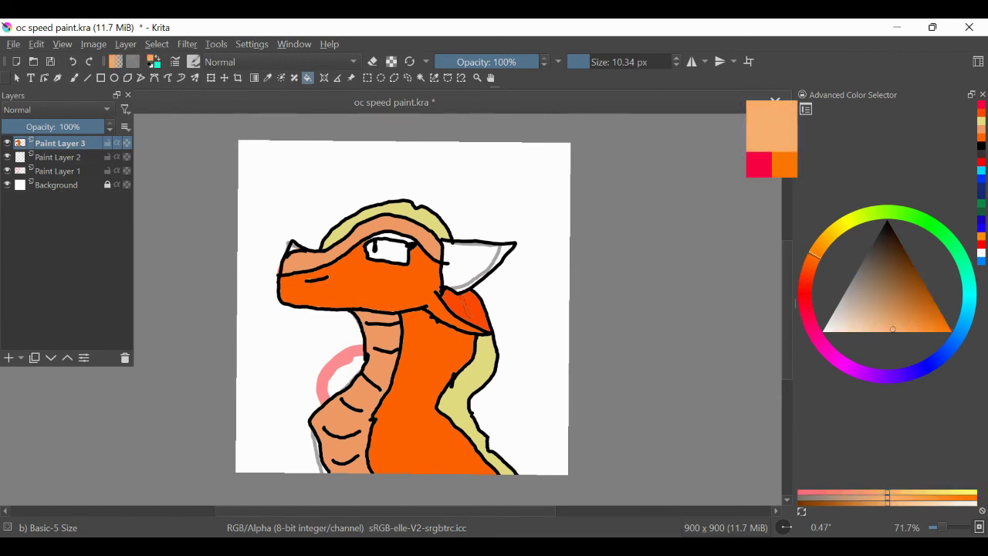
left_click(390, 254)
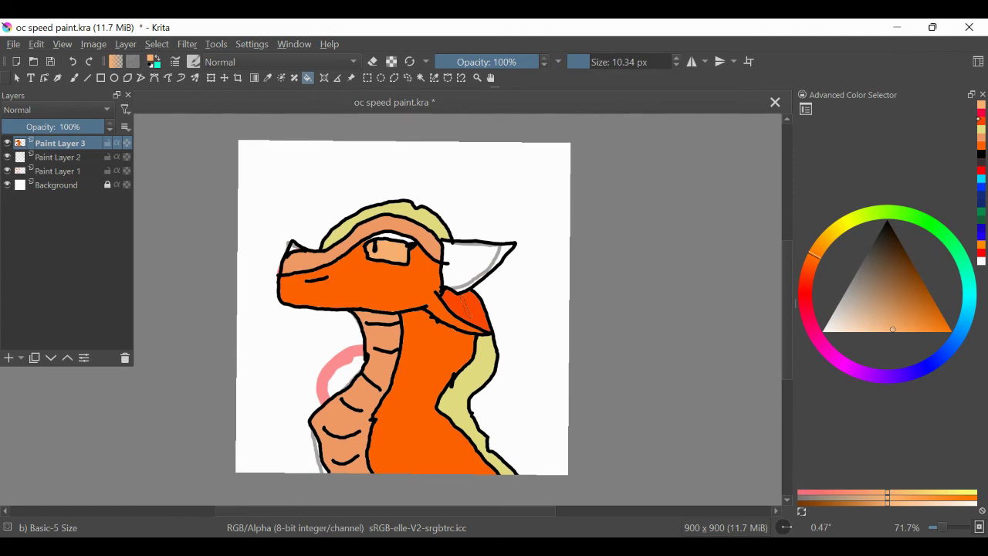
Fill the eyelid above the eye with the frill's red-orange and the ear with pale peach.
left_click(979, 120)
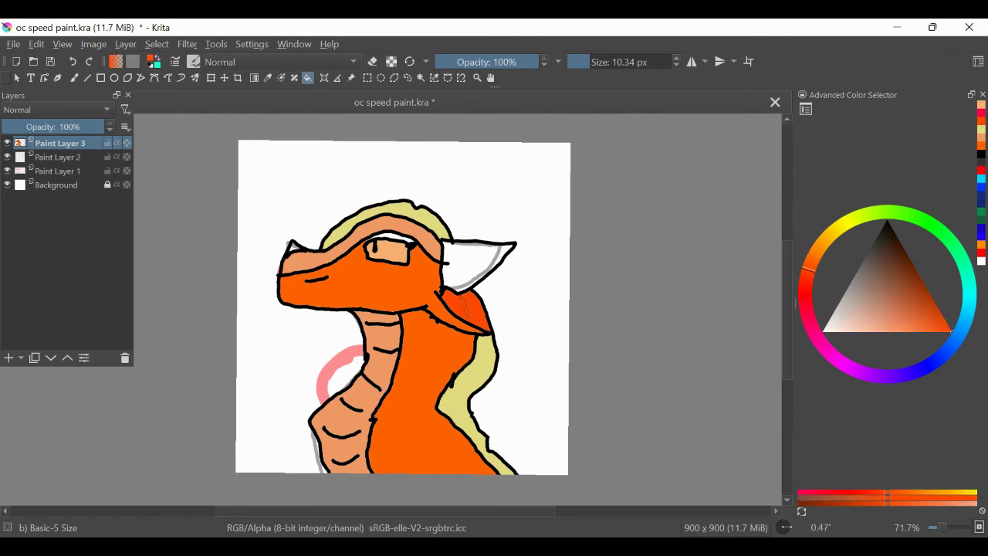
left_click(392, 239)
left_click_drag(896, 332, 868, 334)
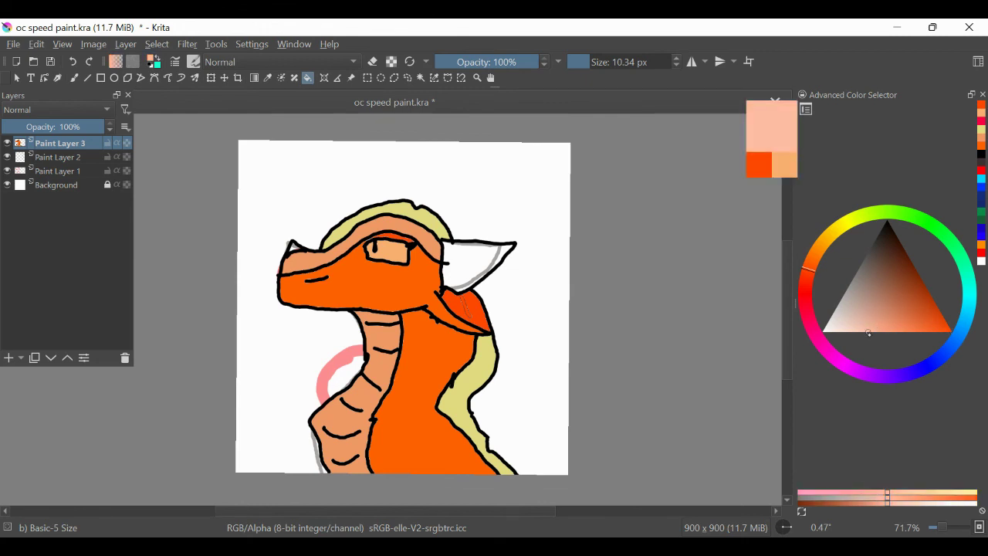
left_click(465, 279)
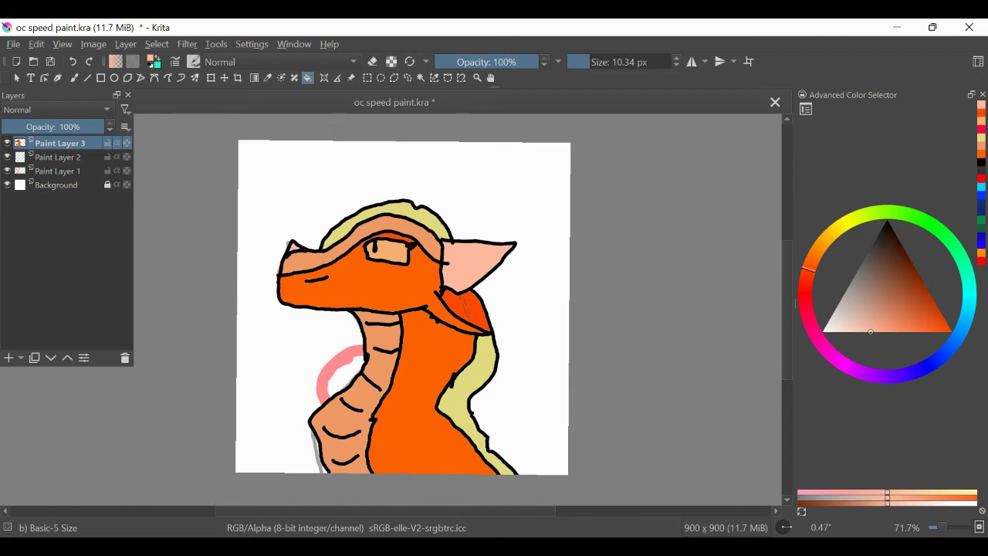
Erase the pink guide circle on Paint Layer 1 and the grey sketch on Paint Layer 2, enlarging the eraser to 596.07 px.
left_click(54, 171)
key("e")
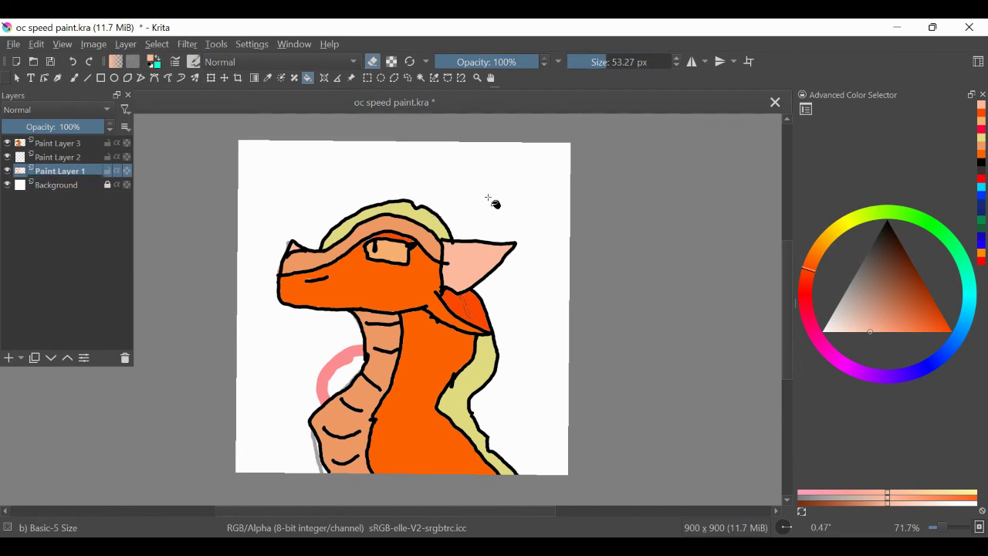
left_click(273, 268)
left_click(74, 77)
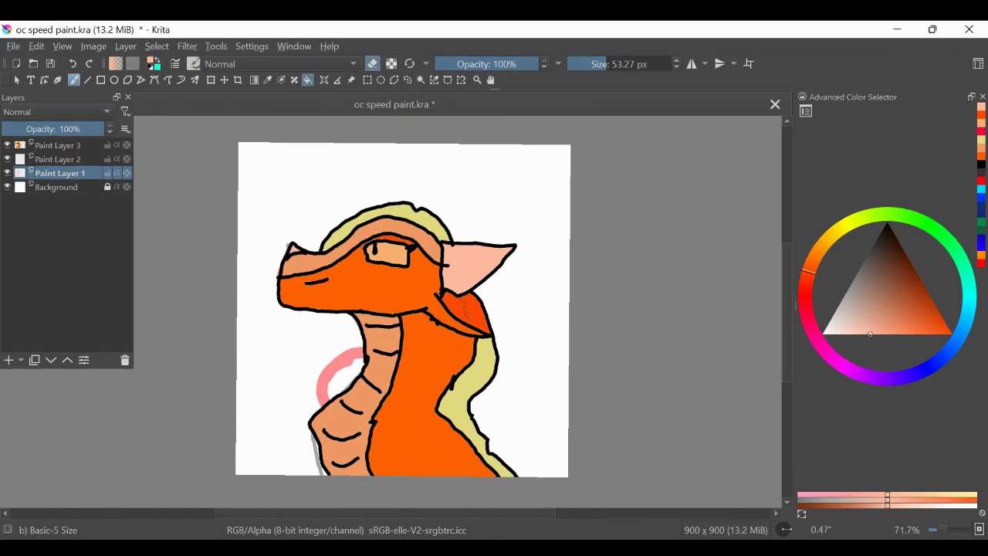
left_click_drag(606, 62, 635, 61)
key("b")
left_click_drag(362, 346, 332, 360)
left_click_drag(335, 374, 316, 384)
left_click_drag(362, 353, 328, 368)
left_click_drag(623, 62, 653, 62)
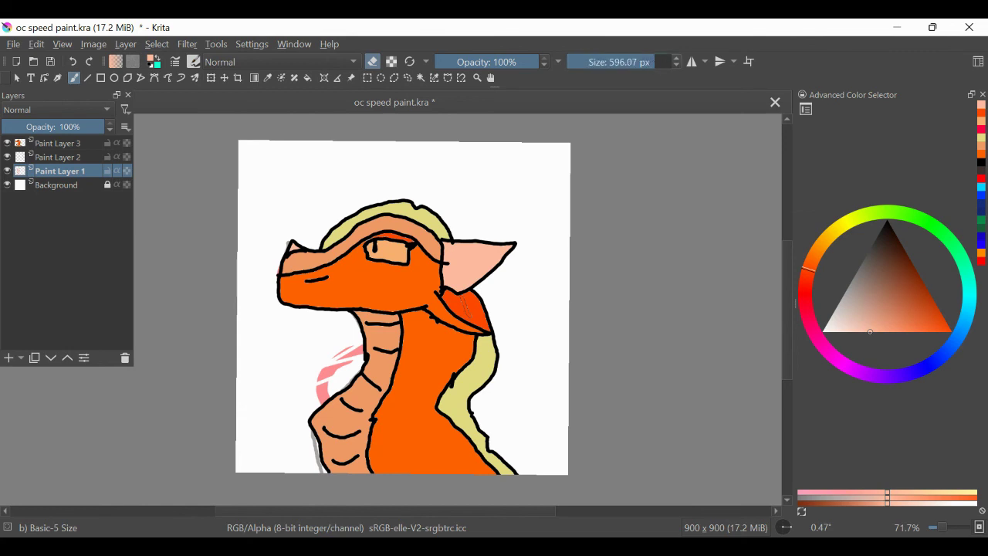
left_click(333, 370)
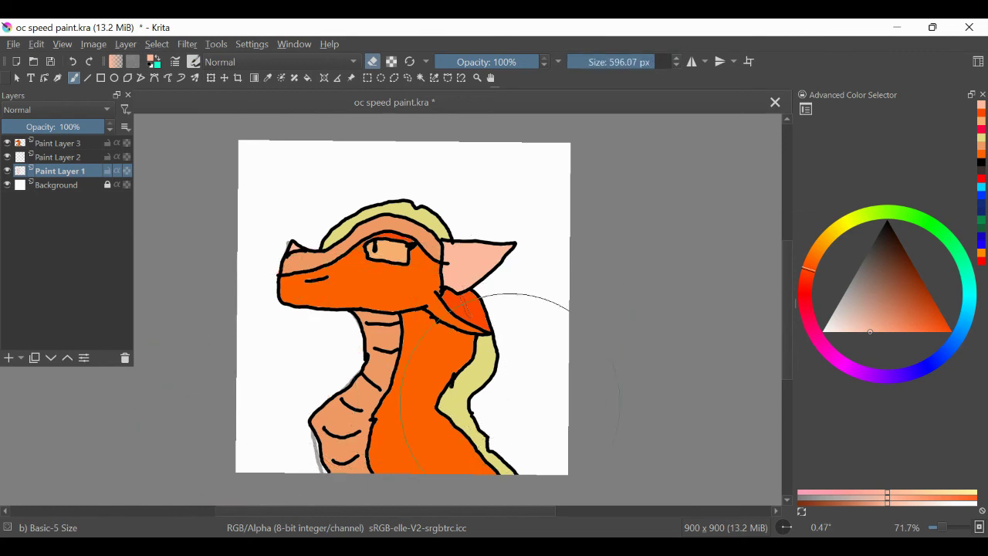
key("Page_Up")
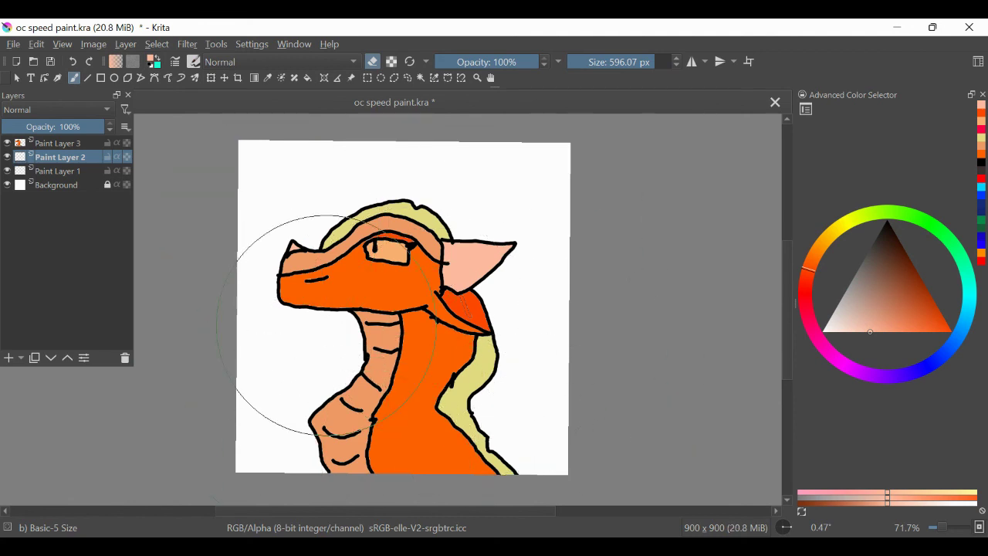
Unlock the Background layer and paint the whole backdrop sky blue with the large brush.
left_click(102, 185)
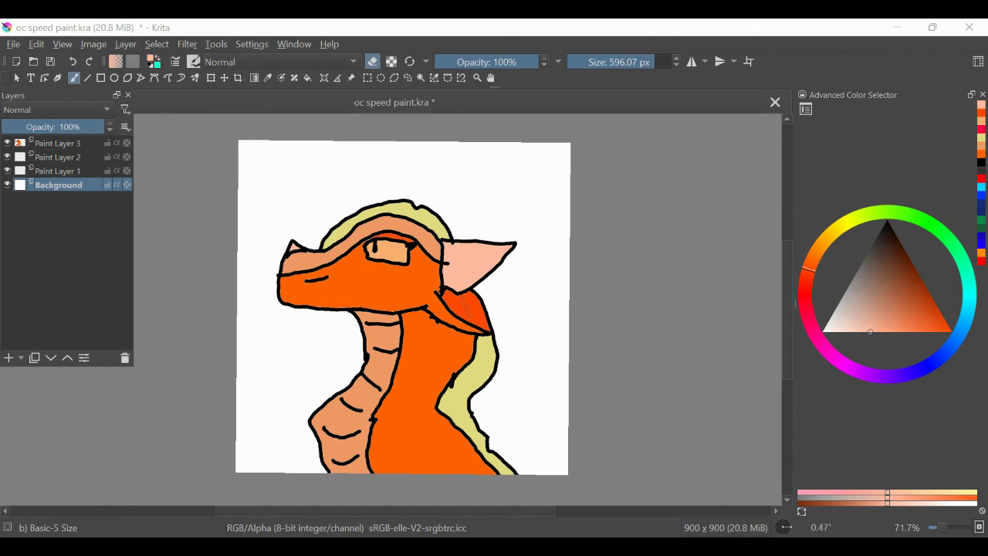
mouse_move(932, 363)
left_mouse_down()
mouse_move(953, 387)
mouse_move(927, 409)
left_mouse_up()
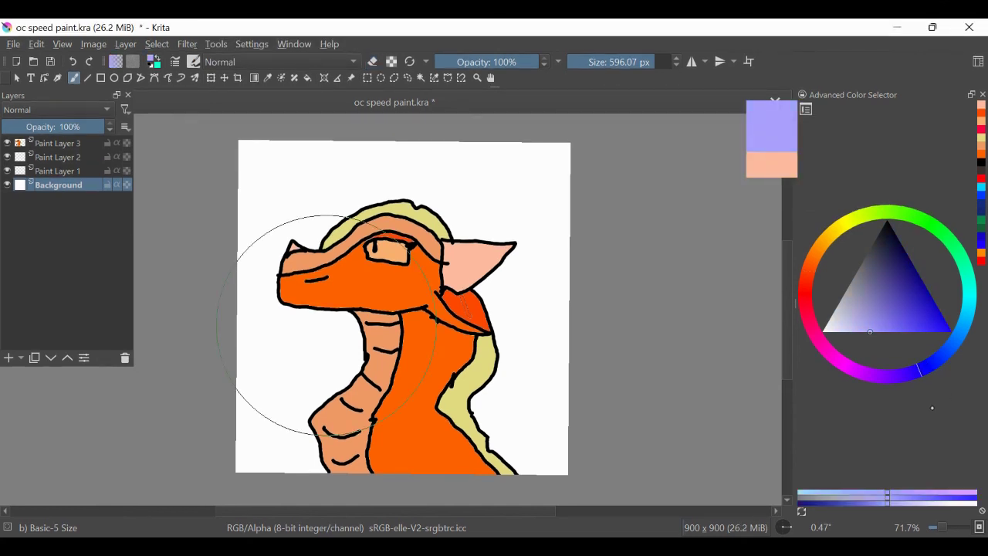
left_click_drag(870, 331, 922, 332)
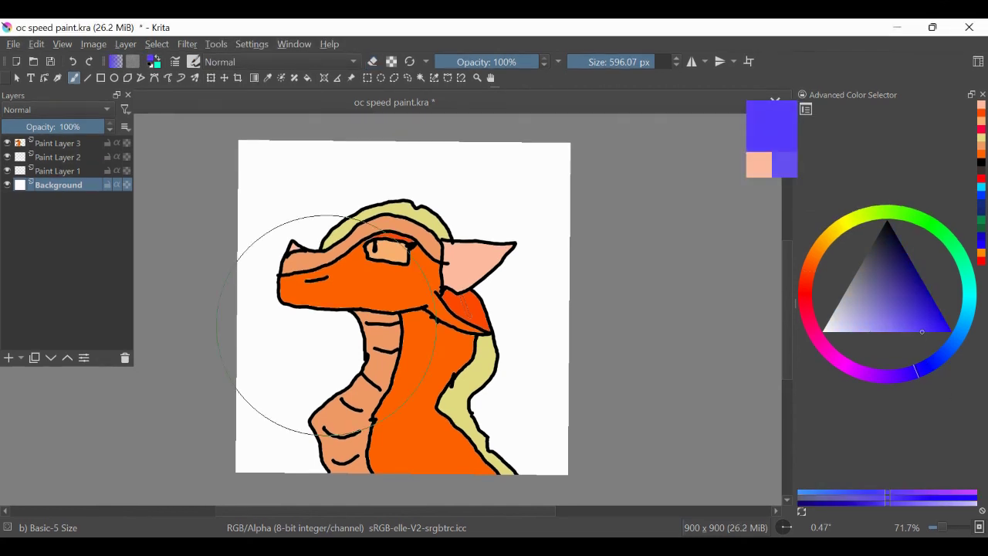
left_click_drag(929, 372, 958, 332)
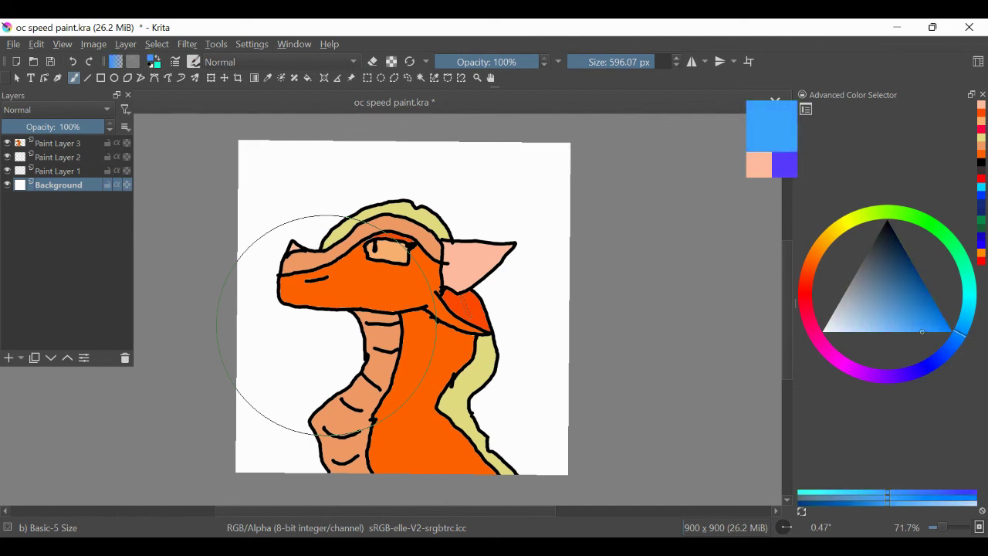
left_click(308, 78)
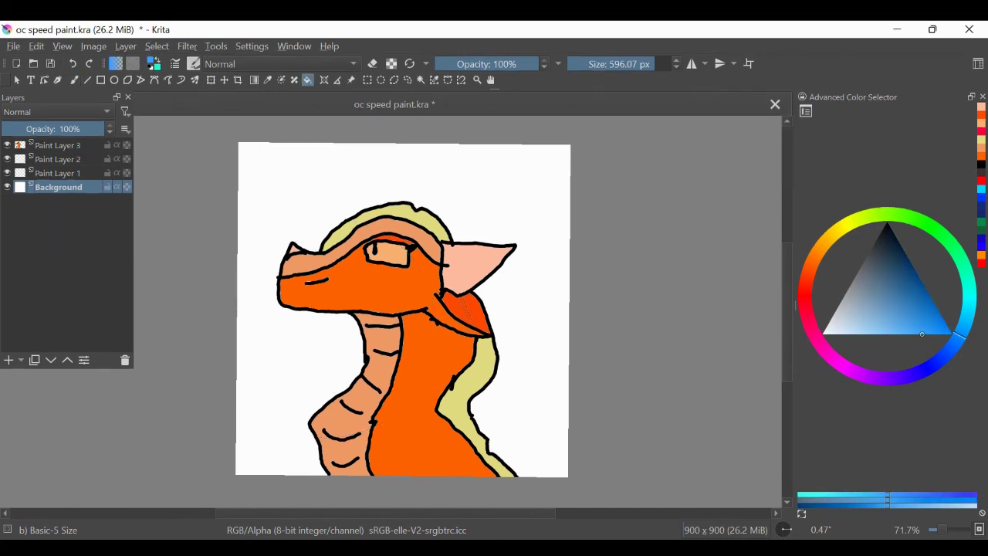
left_click(74, 79)
mouse_move(312, 154)
left_mouse_down()
mouse_move(205, 182)
mouse_move(608, 232)
mouse_move(390, 203)
mouse_move(440, 287)
mouse_move(561, 325)
mouse_move(345, 341)
mouse_move(343, 381)
mouse_move(584, 428)
mouse_move(423, 434)
mouse_move(619, 458)
left_mouse_up()
left_click_drag(899, 327, 825, 328)
left_click(492, 197)
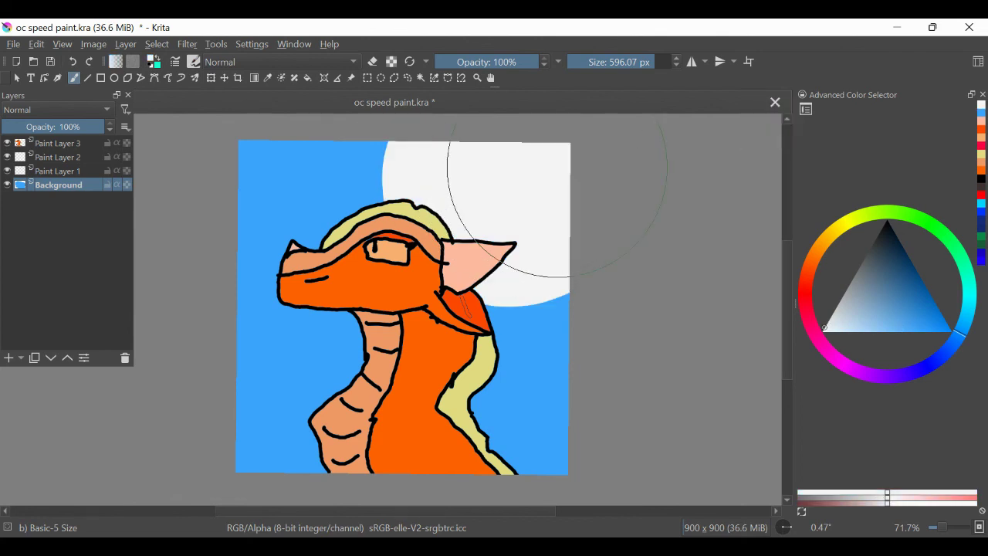
left_click(72, 61)
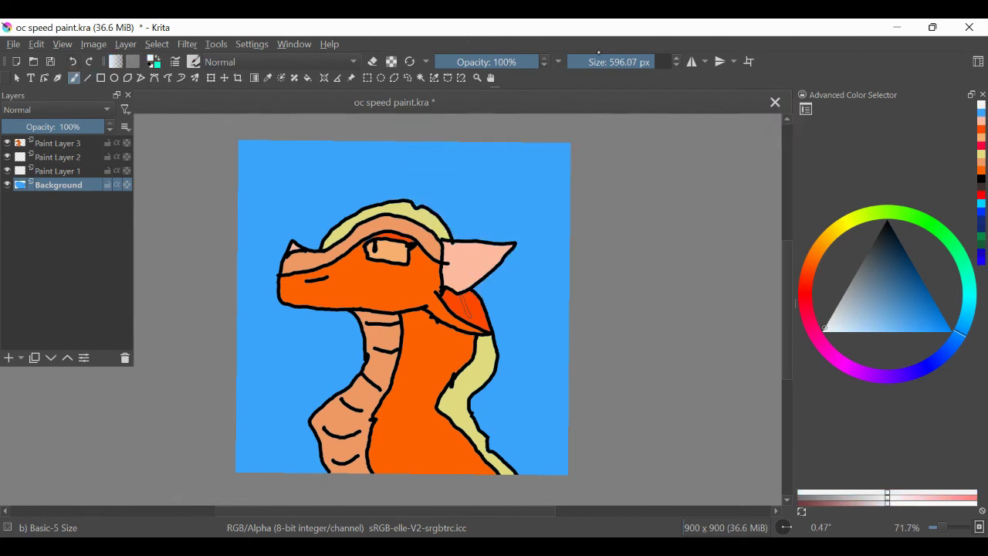
Reduce the brush size to 104.03 px, try a grey cloud in the sky above the ear, and undo it.
left_click(602, 67)
left_click_drag(602, 67, 617, 66)
left_click_drag(916, 323, 858, 292)
mouse_move(498, 161)
left_mouse_down()
mouse_move(480, 183)
mouse_move(547, 165)
mouse_move(502, 175)
mouse_move(498, 189)
left_mouse_up()
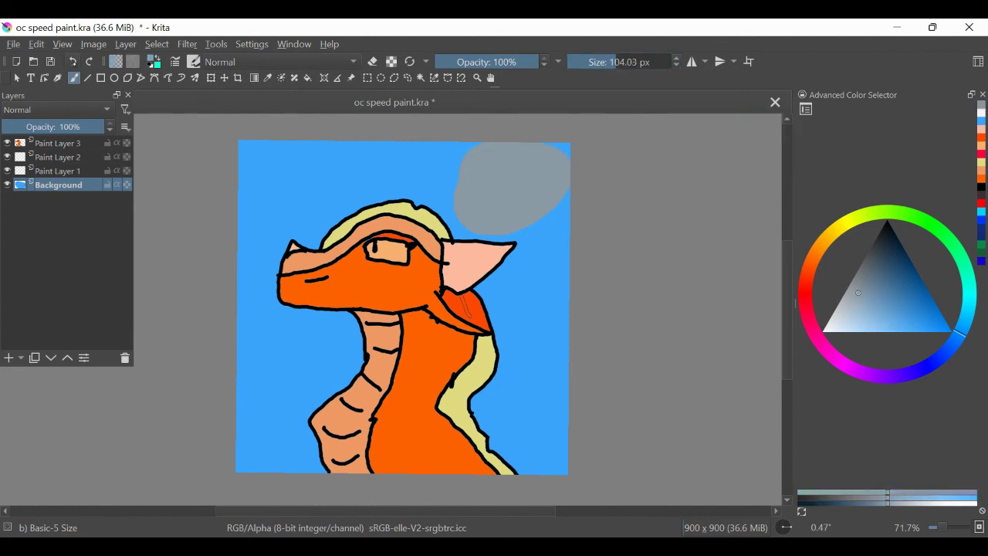
left_click(73, 61)
Paint pale blue-grey clouds in both upper corners of the sky.
left_click(843, 324)
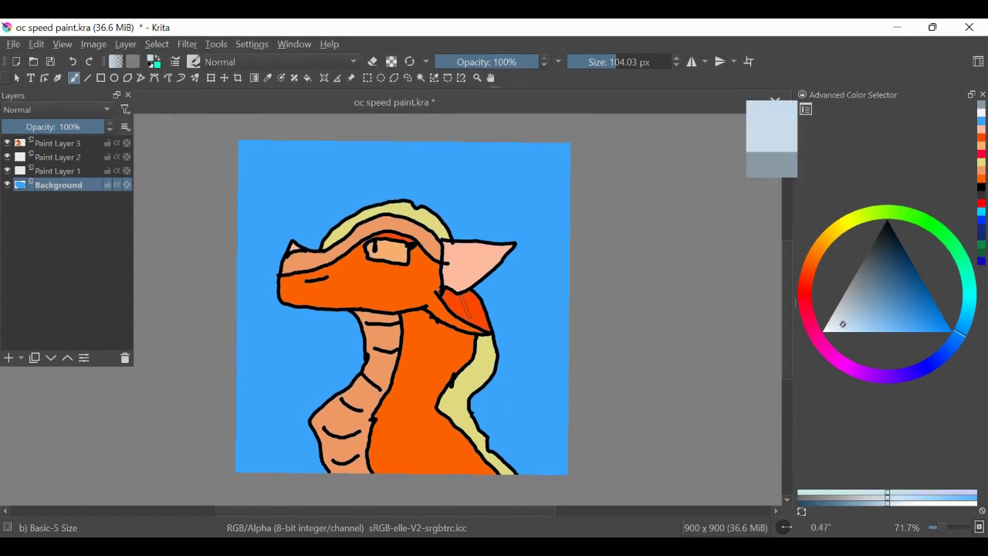
mouse_move(505, 159)
left_mouse_down()
mouse_move(463, 169)
mouse_move(510, 181)
left_mouse_up()
mouse_move(241, 199)
left_mouse_down()
mouse_move(266, 197)
mouse_move(309, 158)
mouse_move(255, 169)
mouse_move(258, 185)
left_mouse_up()
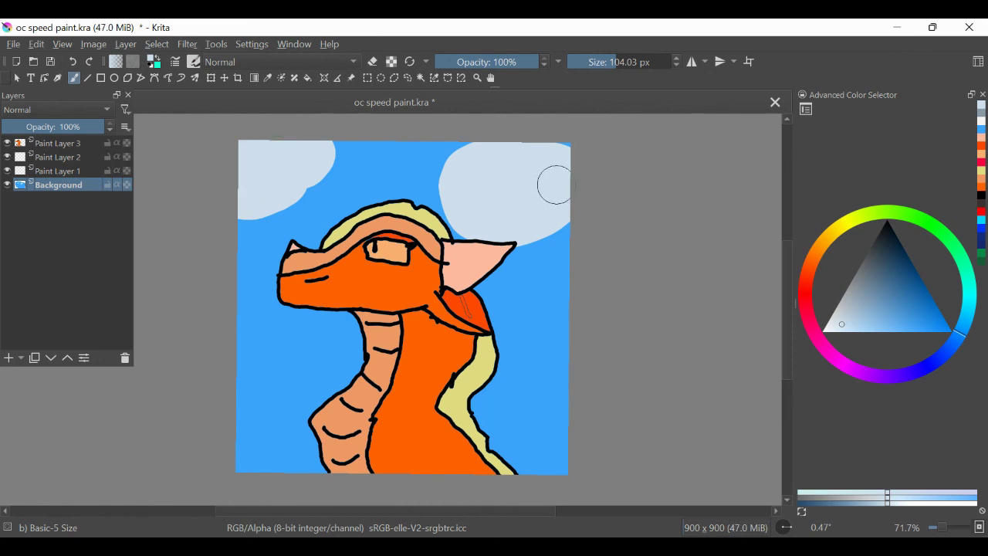